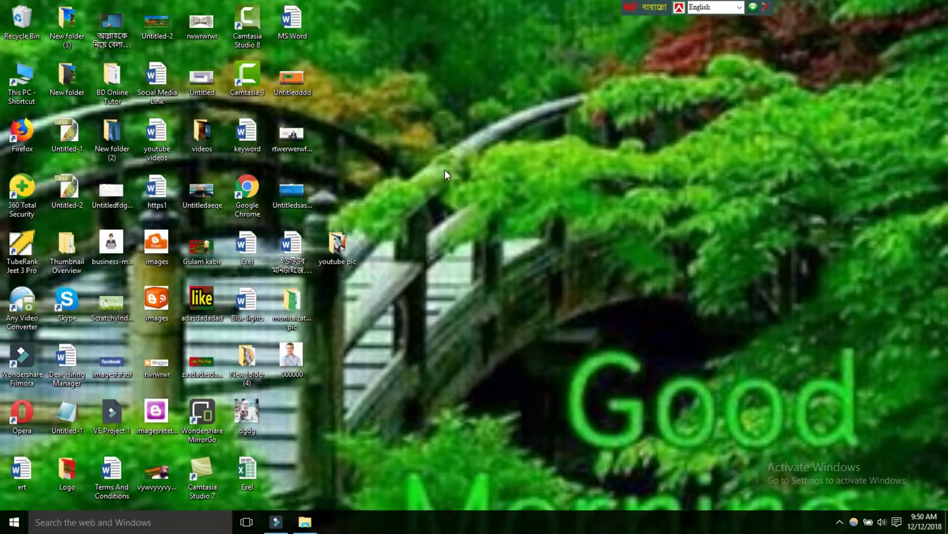
Launch Adobe Photoshop CS, defer registration, and dismiss the Welcome Screen
click(13, 527)
click(55, 313)
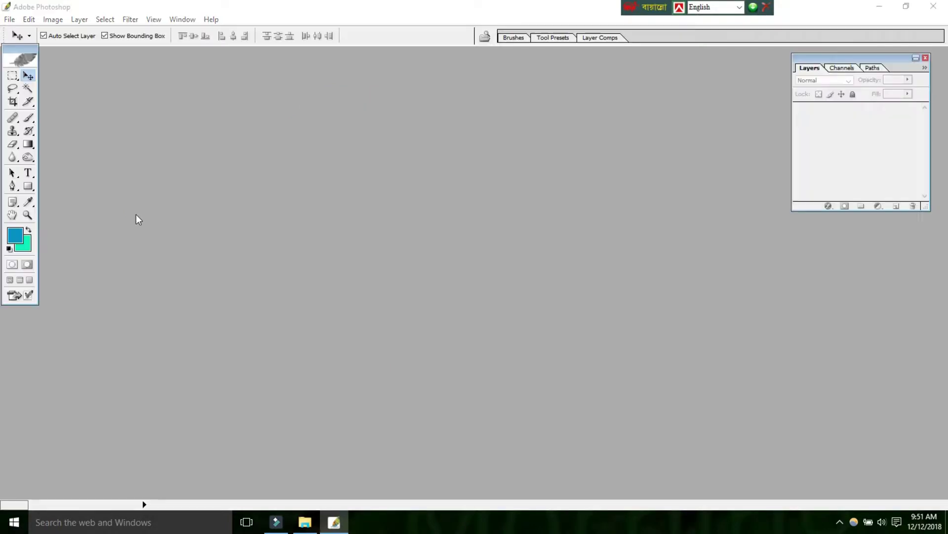
click(432, 300)
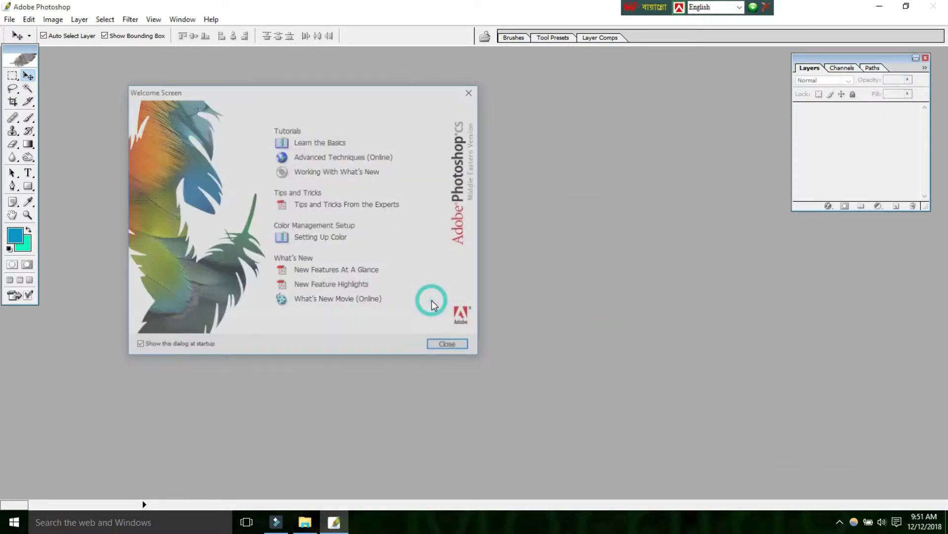
click(434, 349)
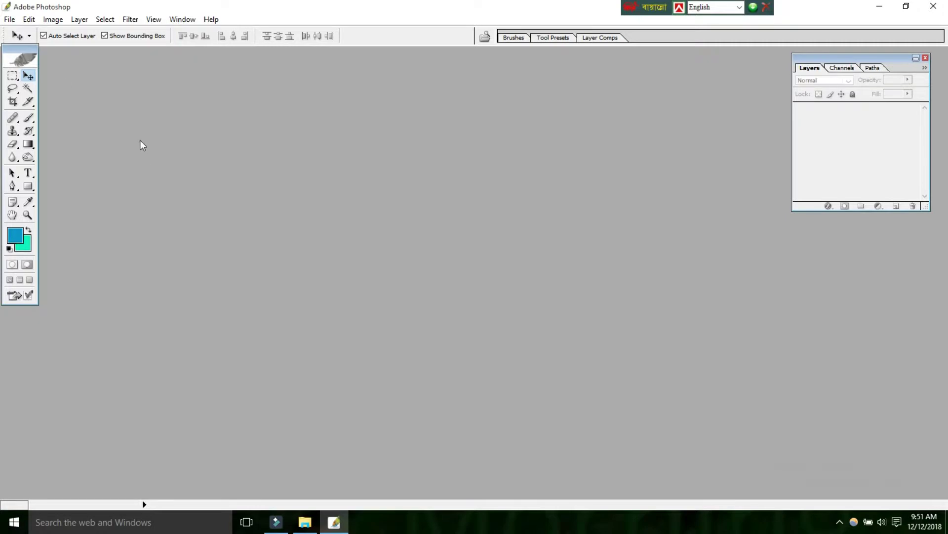
Minimize Photoshop and start Firefox with a single empty tab
click(879, 8)
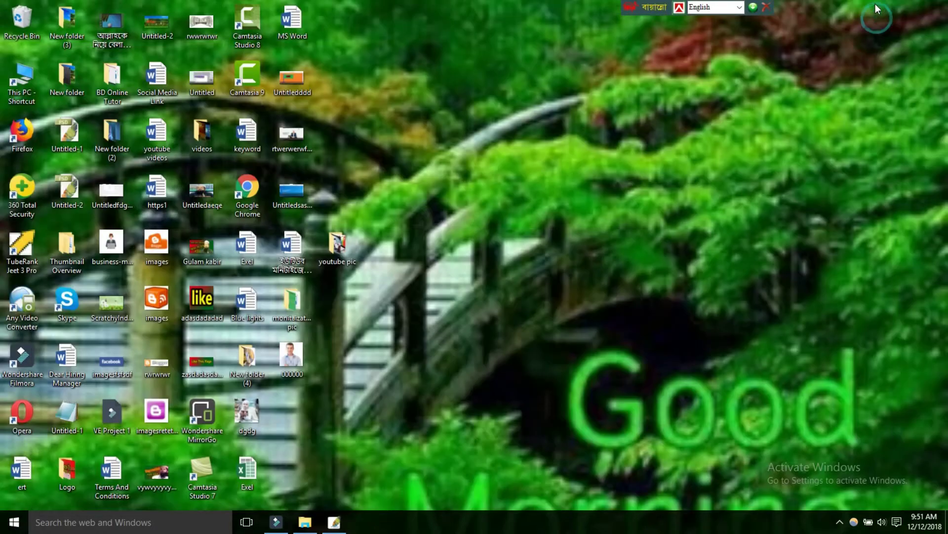
double_click(23, 138)
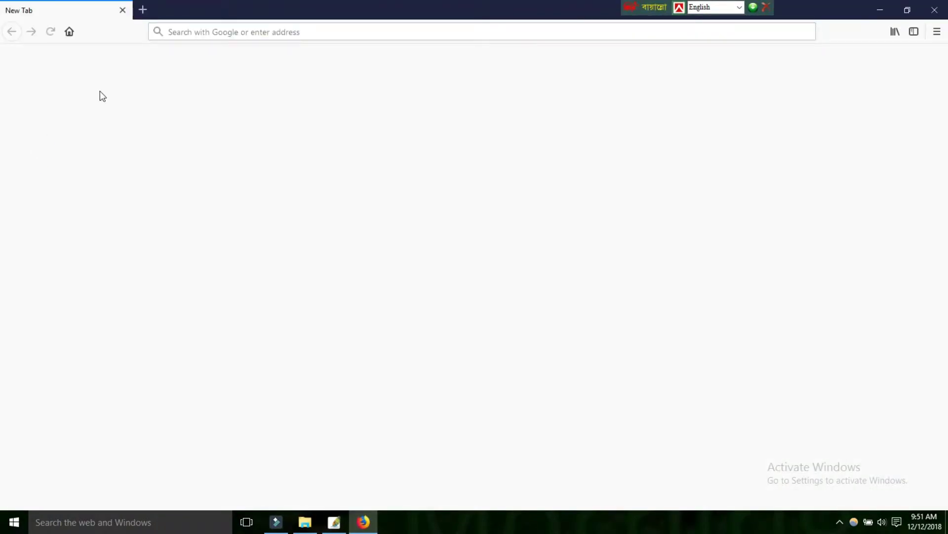
click(141, 7)
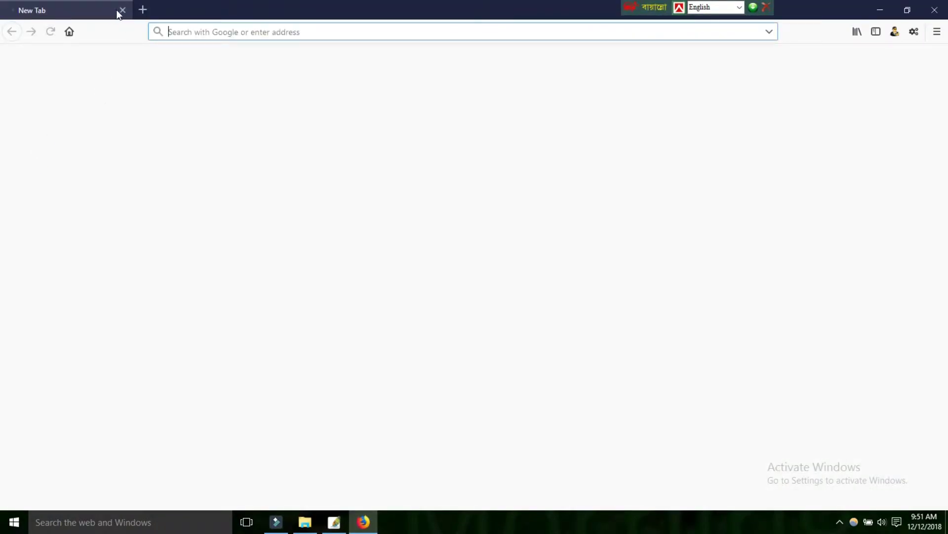
click(121, 10)
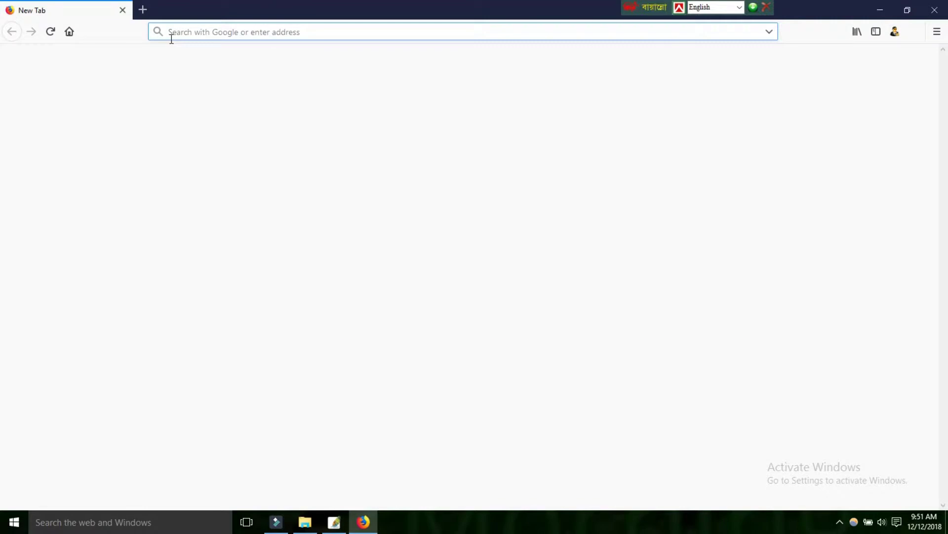
Go to google.com and search for 'man photo'
text(google.com/)
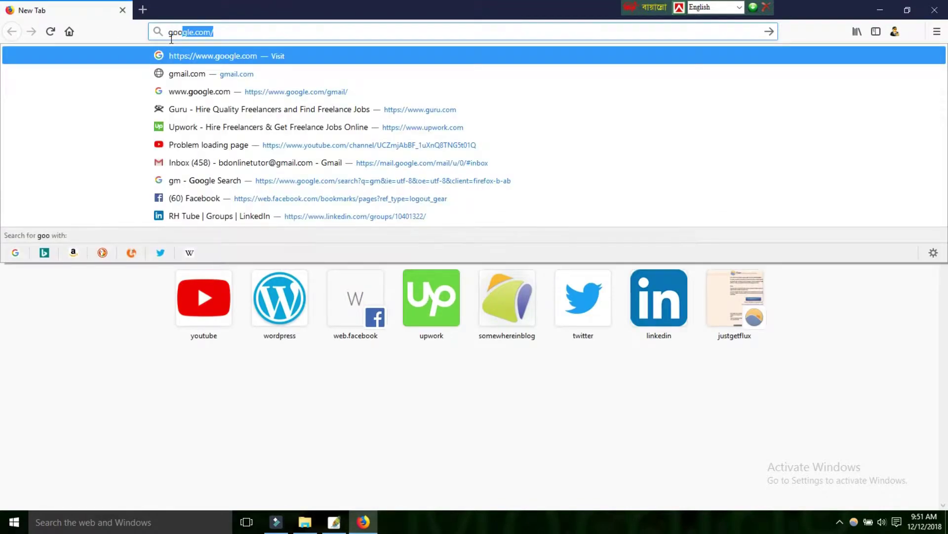
key(Return)
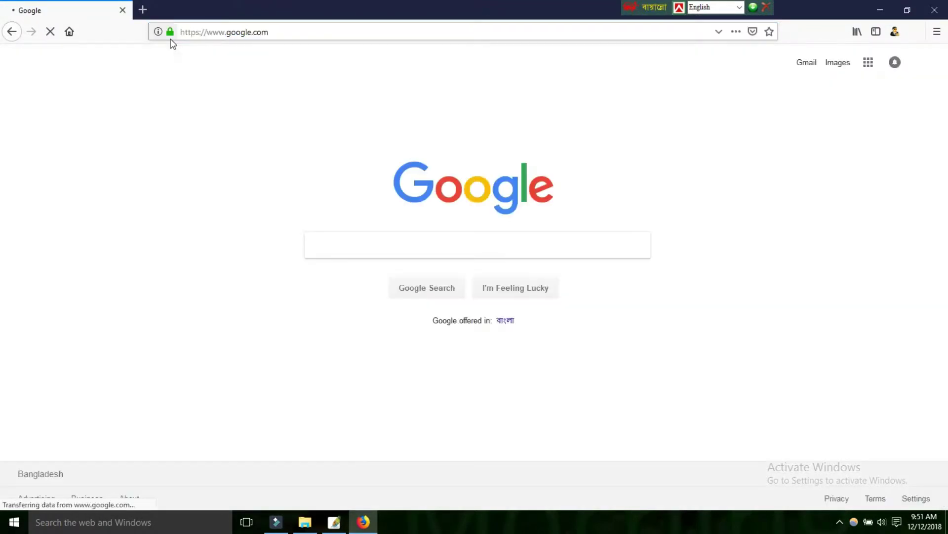
click(341, 251)
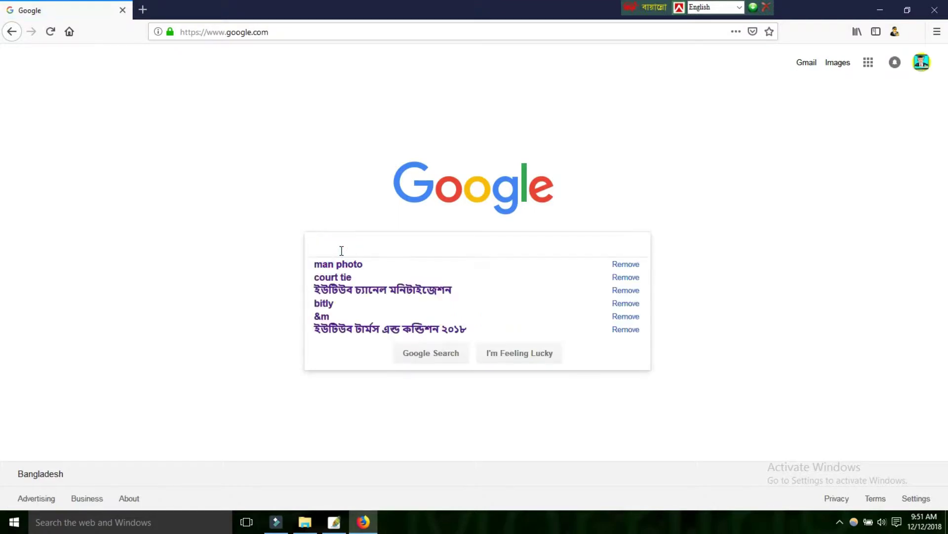
text(man)
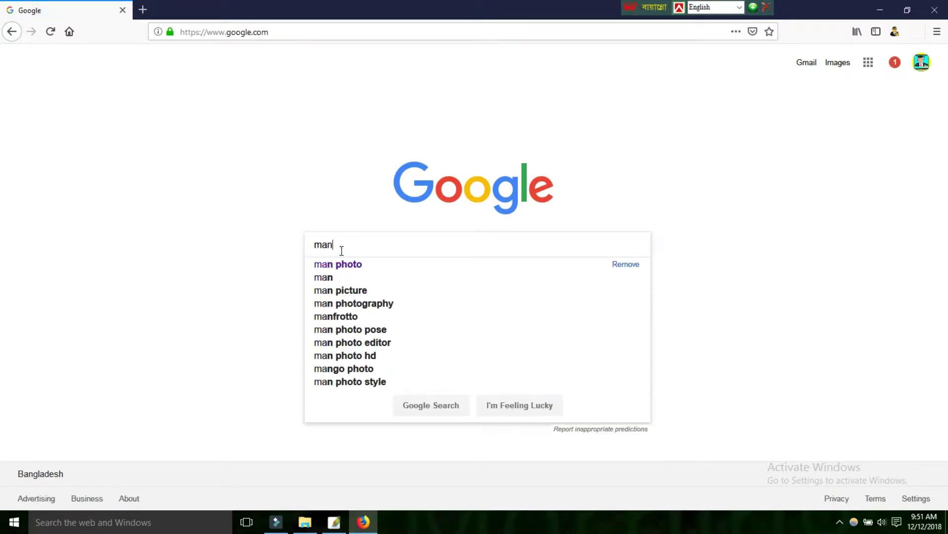
text( ph)
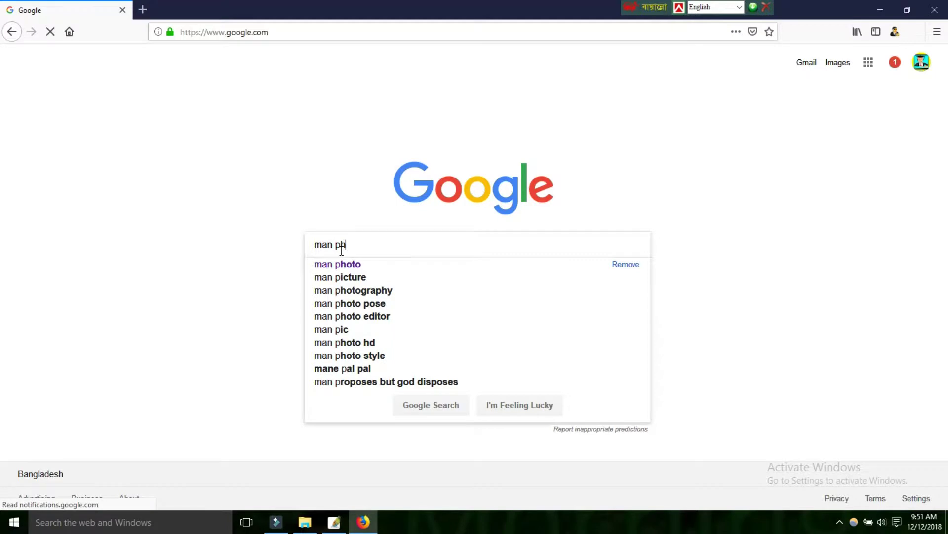
text(oto)
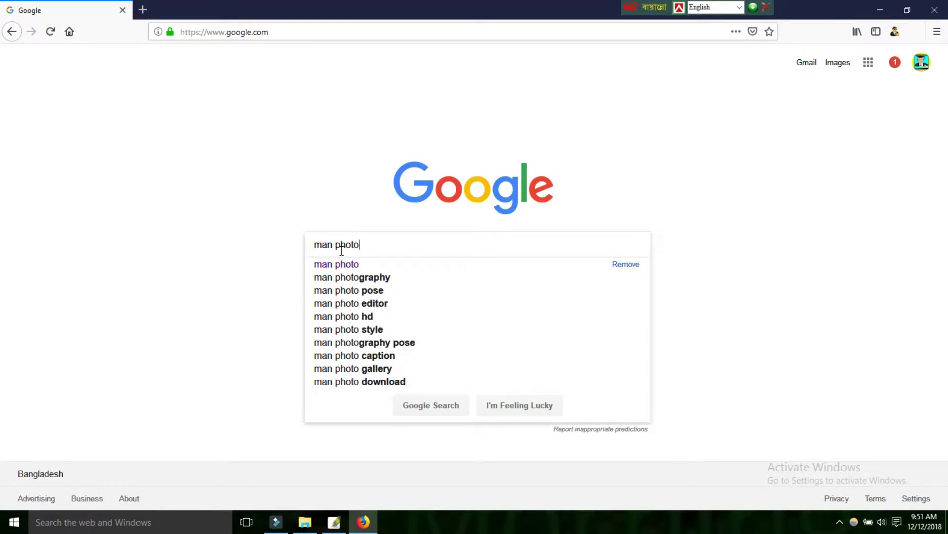
click(346, 263)
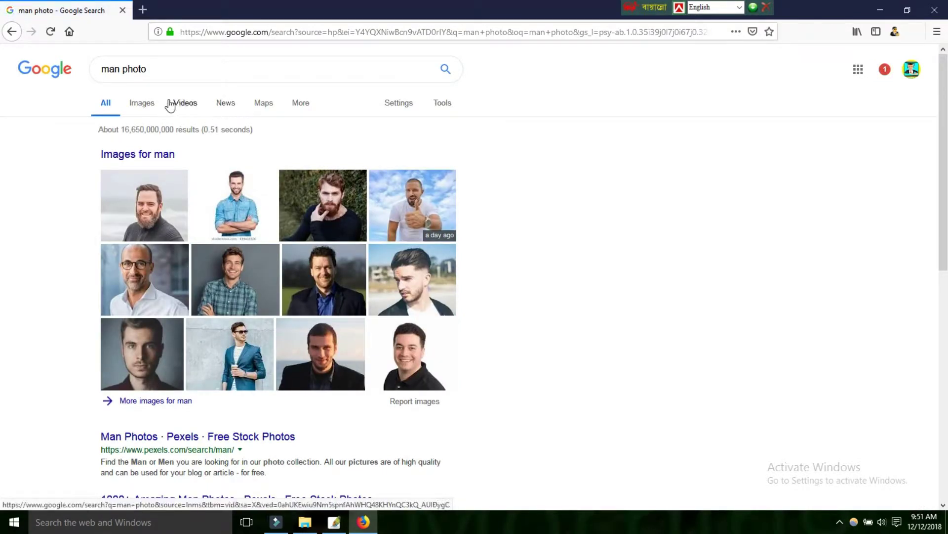
Switch to Google Images results for 'man photo' and browse down through the portrait thumbnails
click(149, 105)
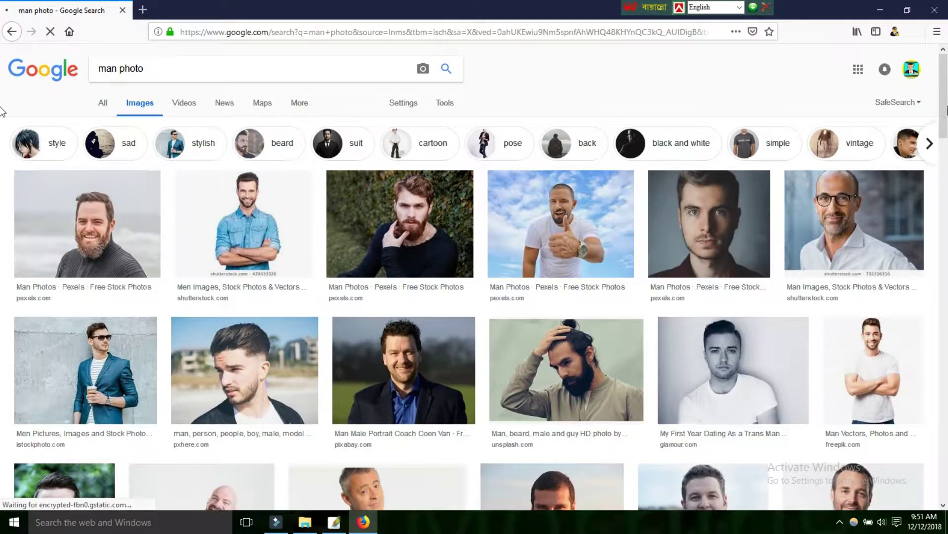
scroll(1, 111, down, 2)
scroll(1, 139, down, 1)
scroll(2, 170, down, 3)
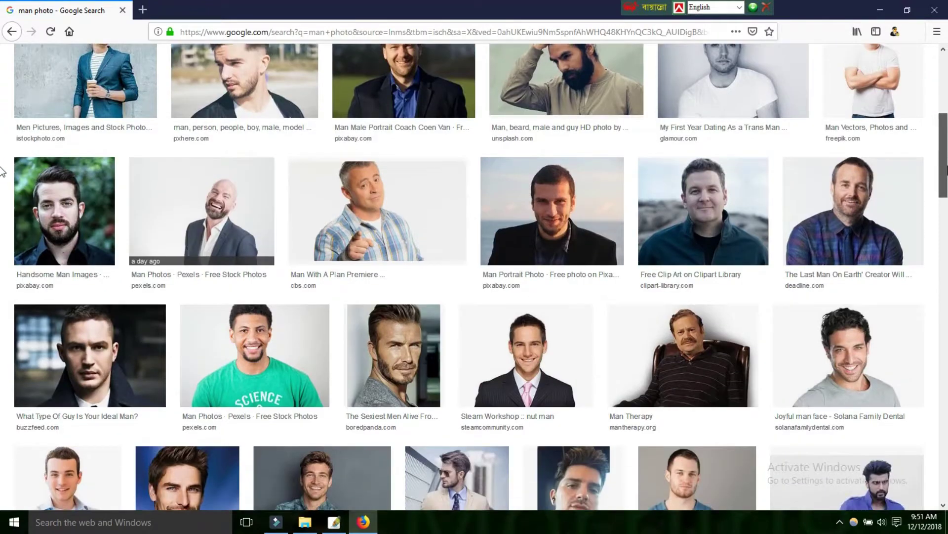
scroll(2, 171, down, 3)
scroll(2, 172, down, 3)
scroll(2, 172, down, 2)
mouse_move(943, 261)
mouse_down()
mouse_move(932, 434)
mouse_move(2, 258)
mouse_move(2, 103)
mouse_up()
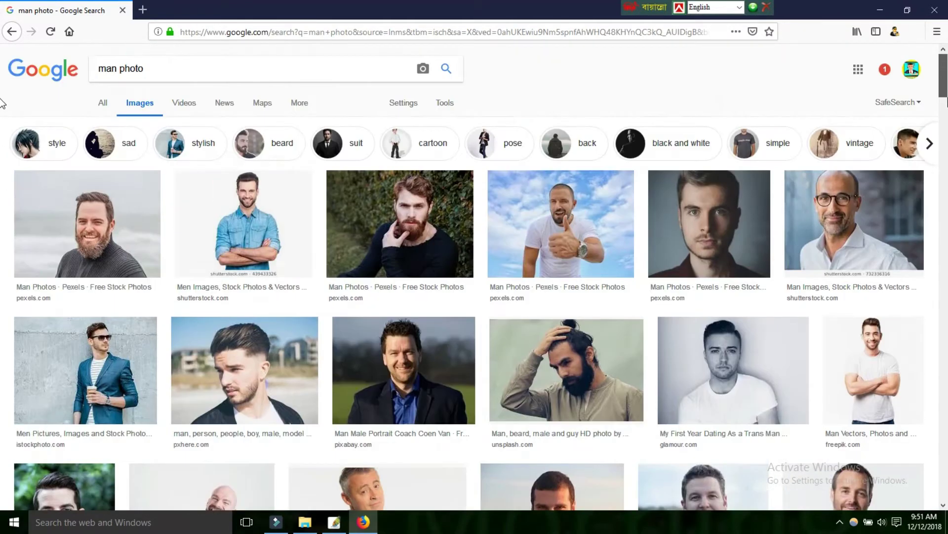
drag(944, 79, 944, 144)
scroll(945, 95, down, 3)
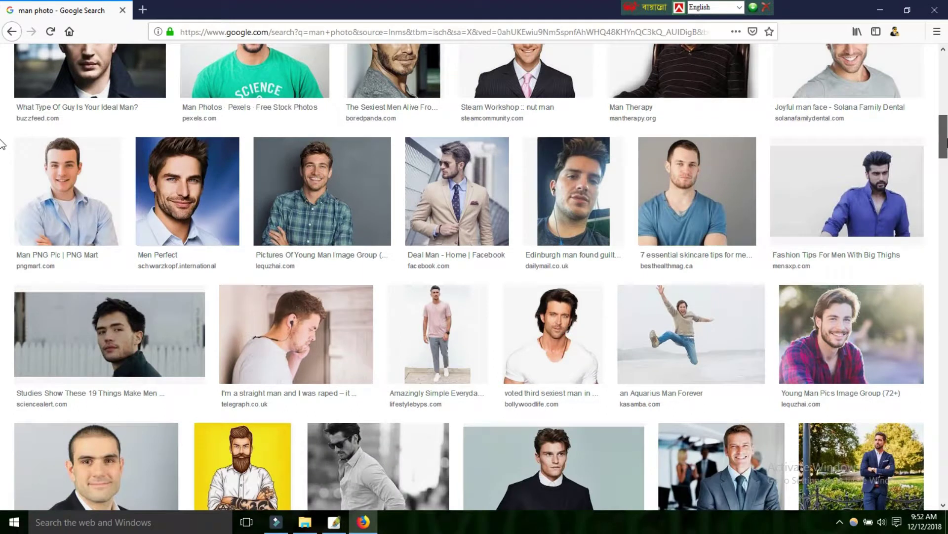
drag(945, 144, 945, 204)
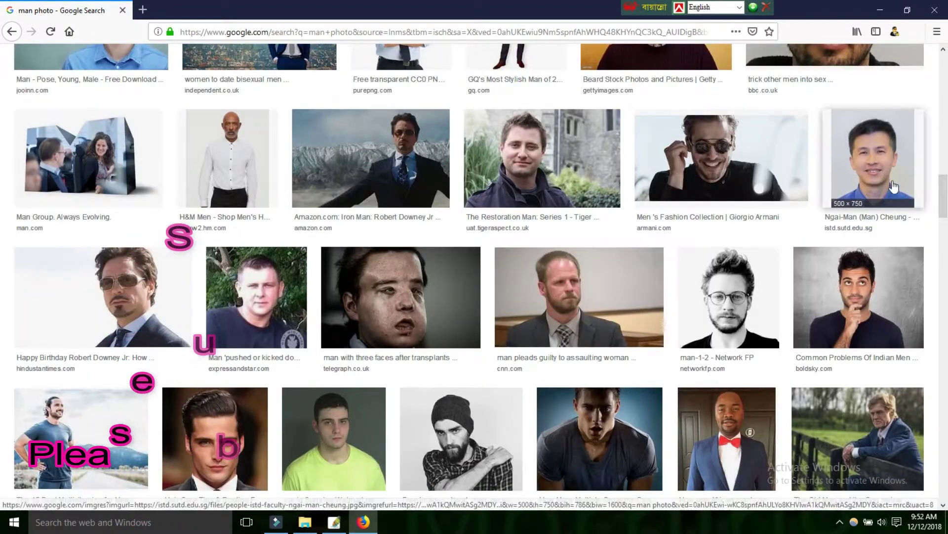
mouse_move(873, 158)
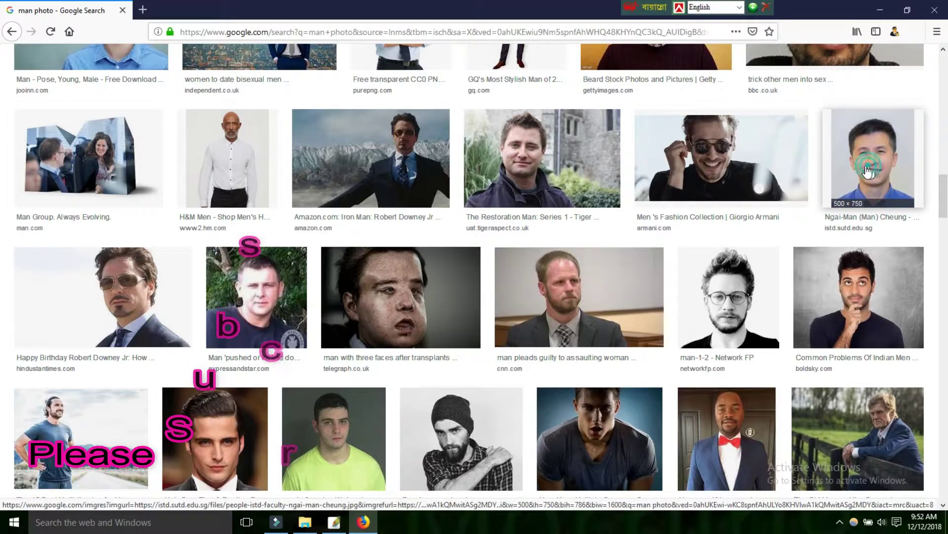
click(871, 172)
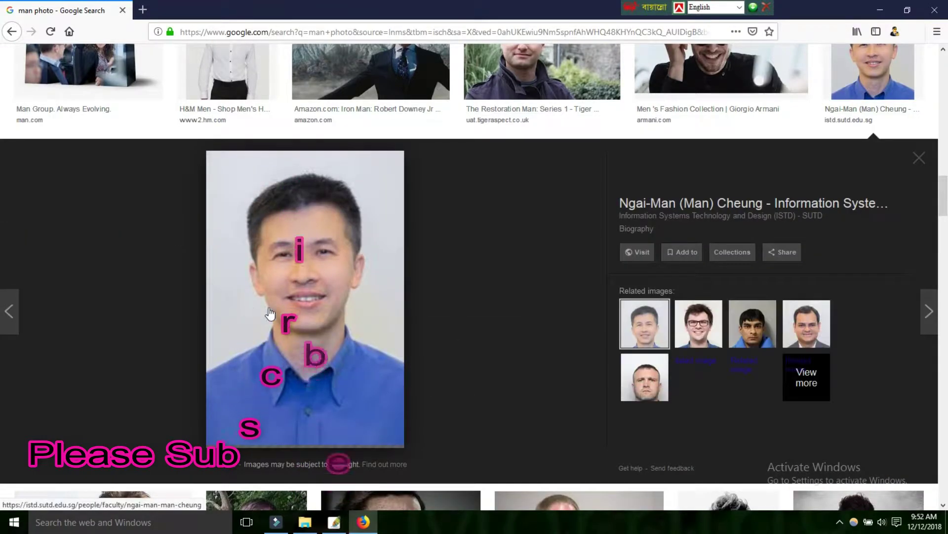
right_click(290, 288)
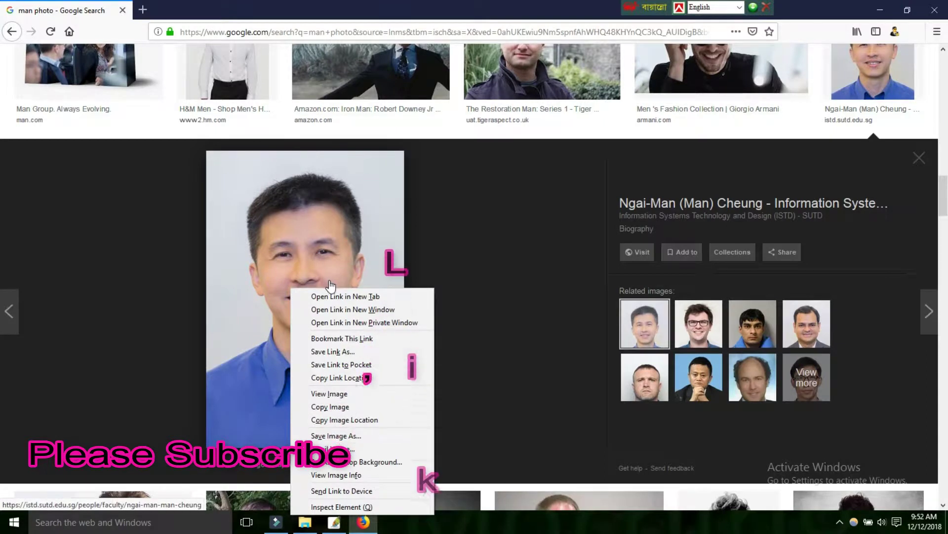
click(326, 436)
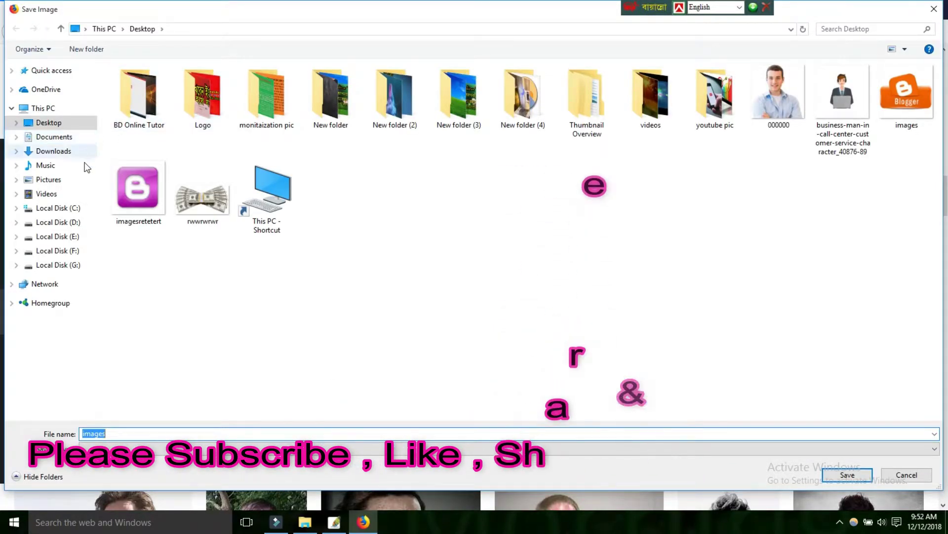
text(1111111111111)
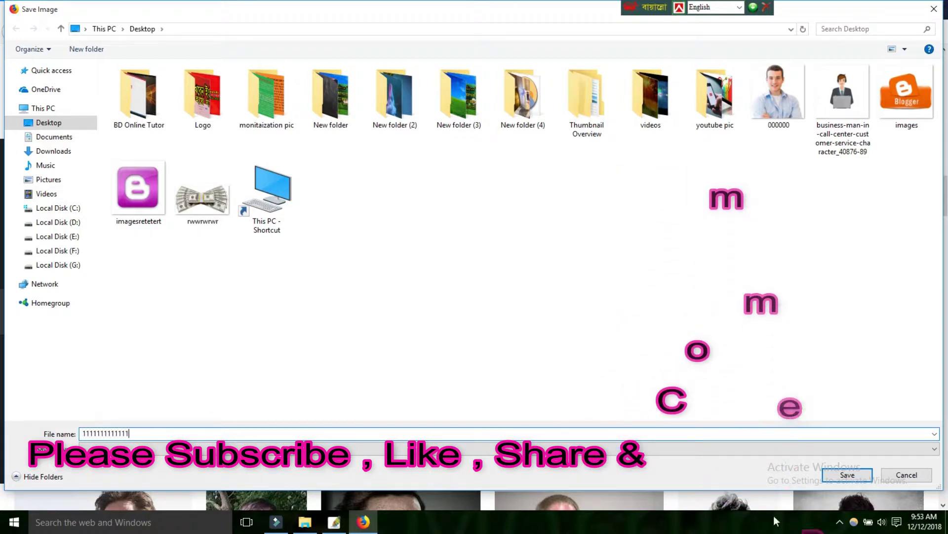
click(858, 476)
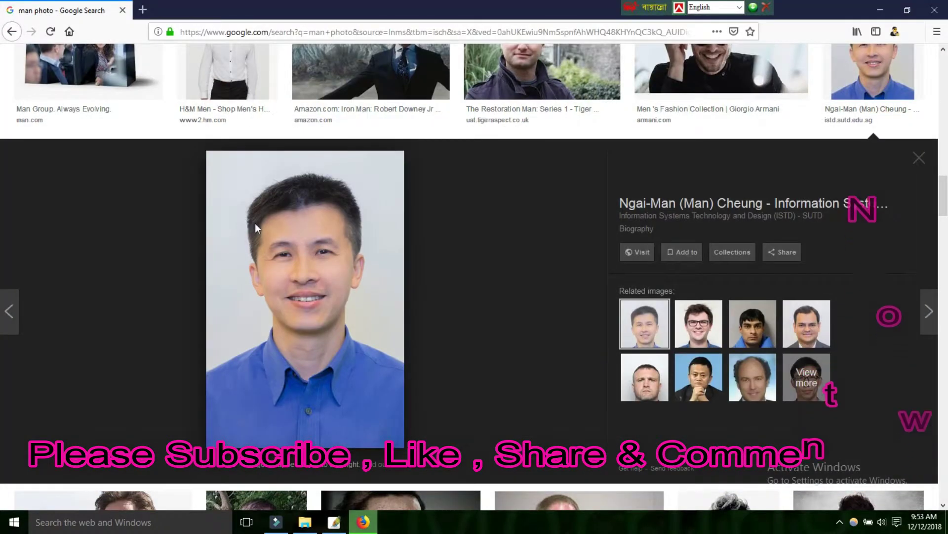
Clear away a stray tab and return to the 'man photo' results page
click(144, 9)
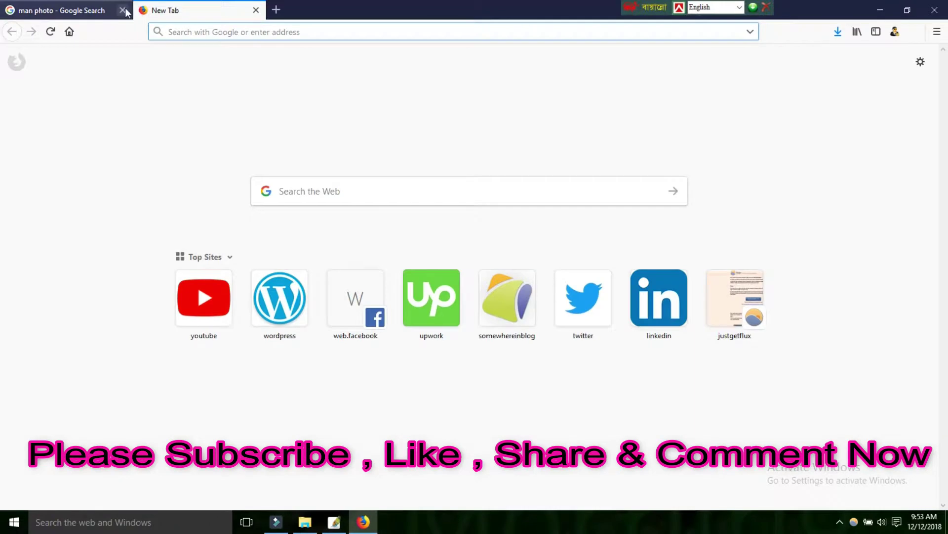
click(256, 10)
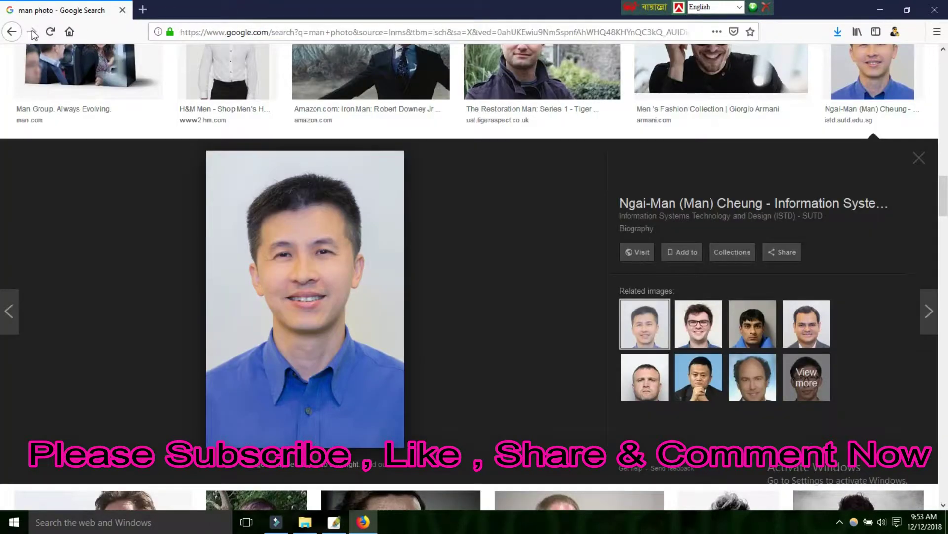
click(11, 33)
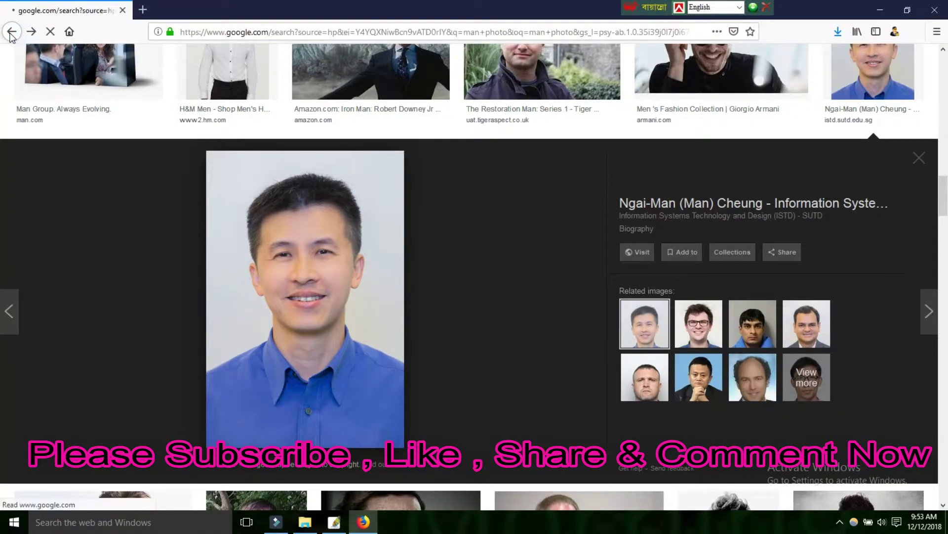
Replace the query with 'court tie mockup' and run that search
triple_click(176, 73)
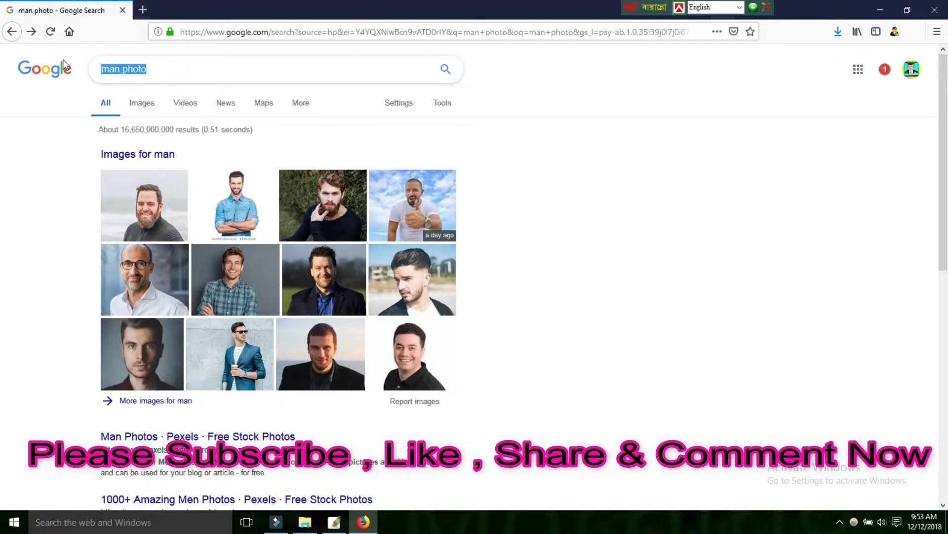
text(court )
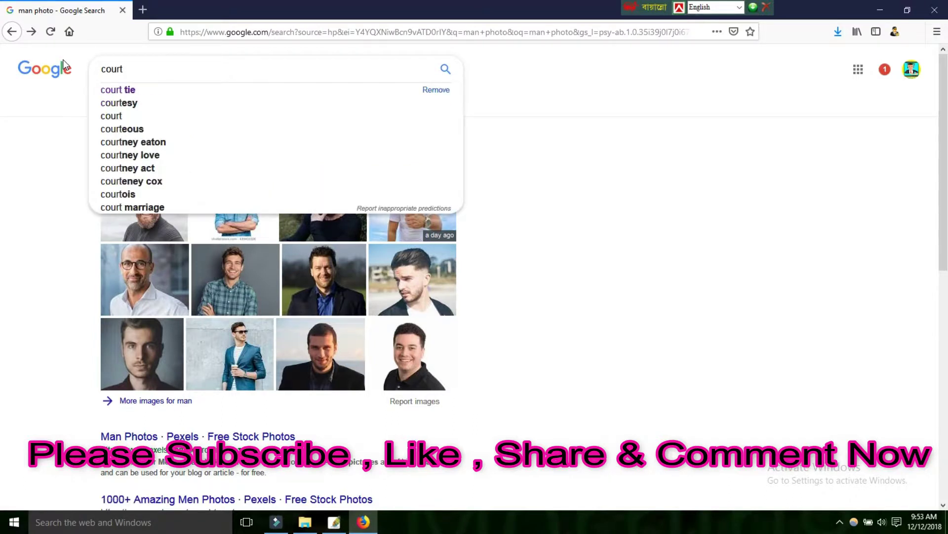
text(fi)
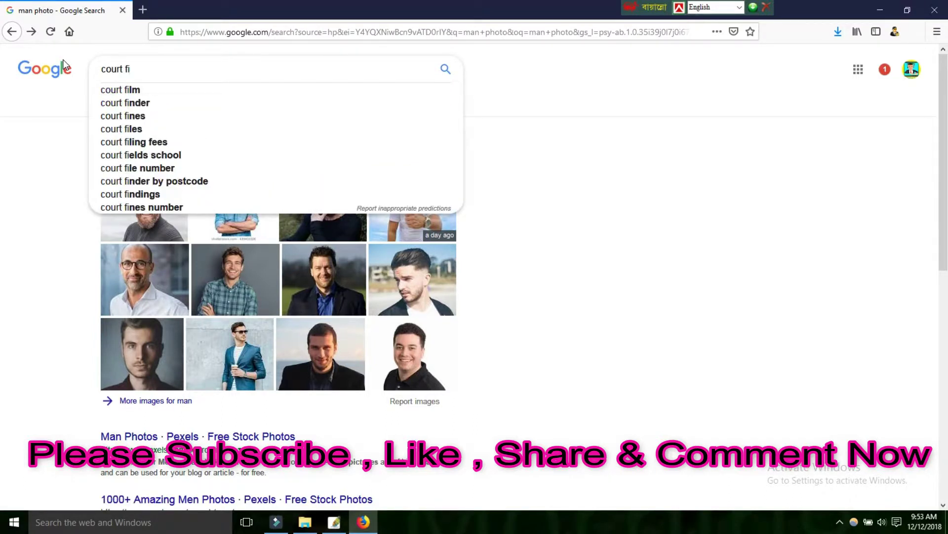
key(BackSpace)
key(BackSpace)
text(tie m)
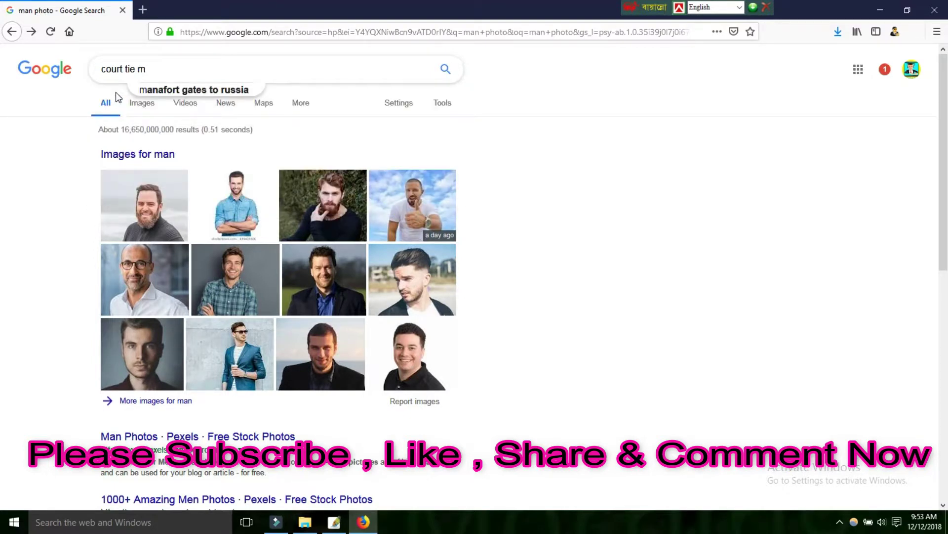
text(oucup)
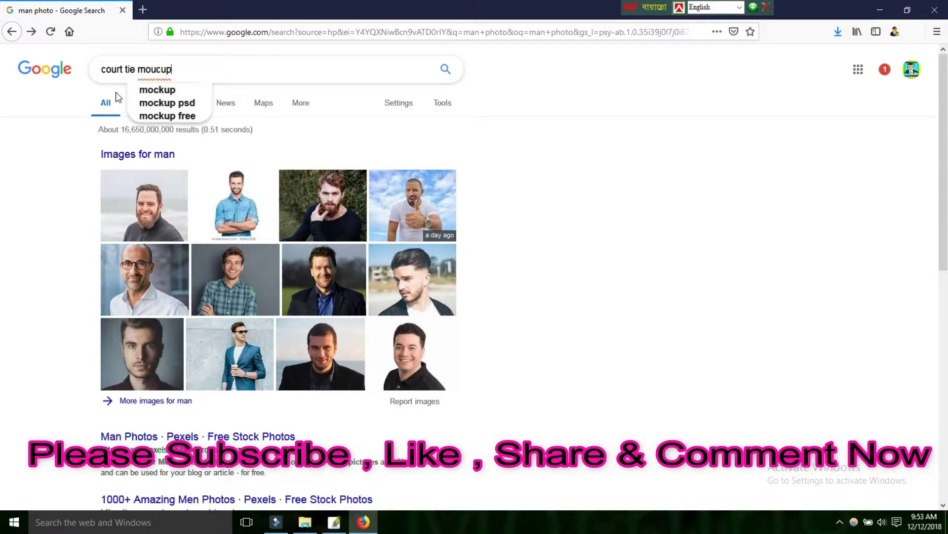
click(159, 91)
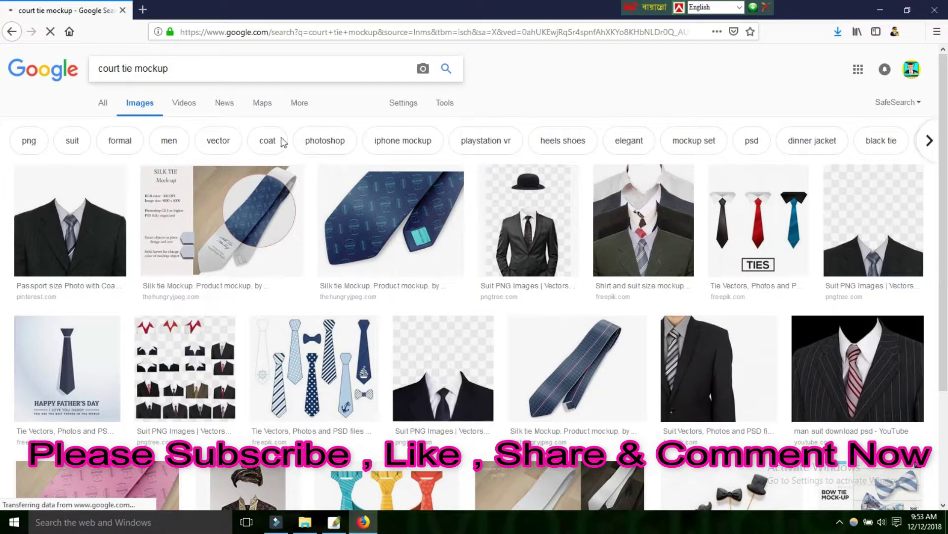
Save the first suit-and-tie mockup result to the Desktop under its default name
click(83, 220)
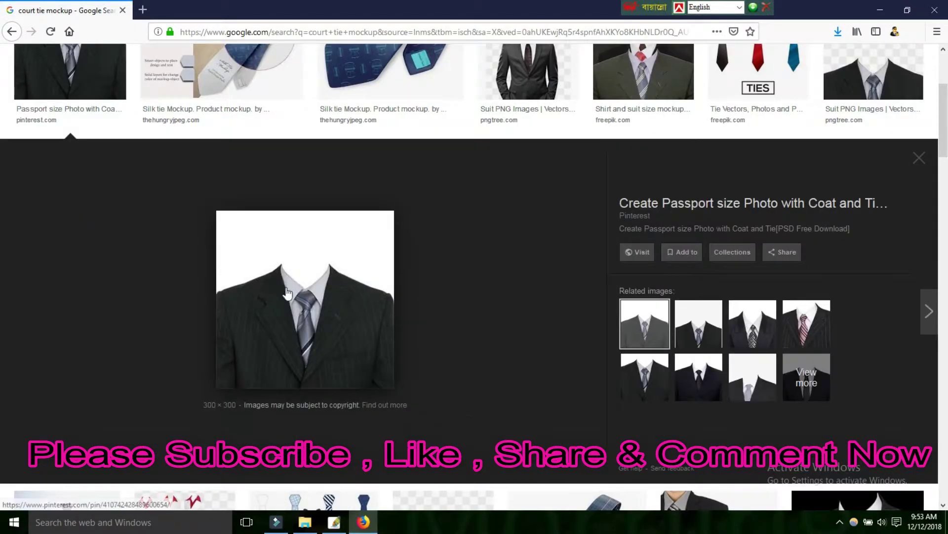
right_click(290, 297)
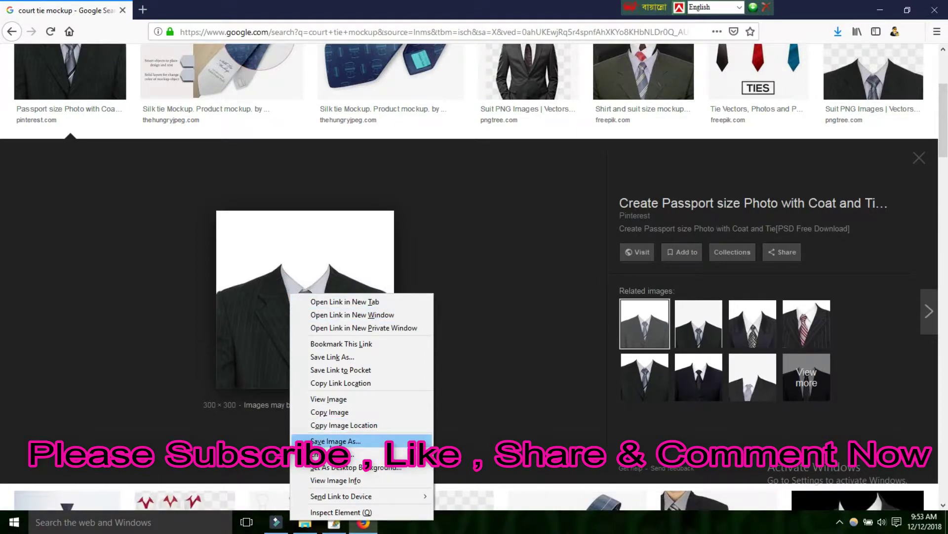
click(328, 441)
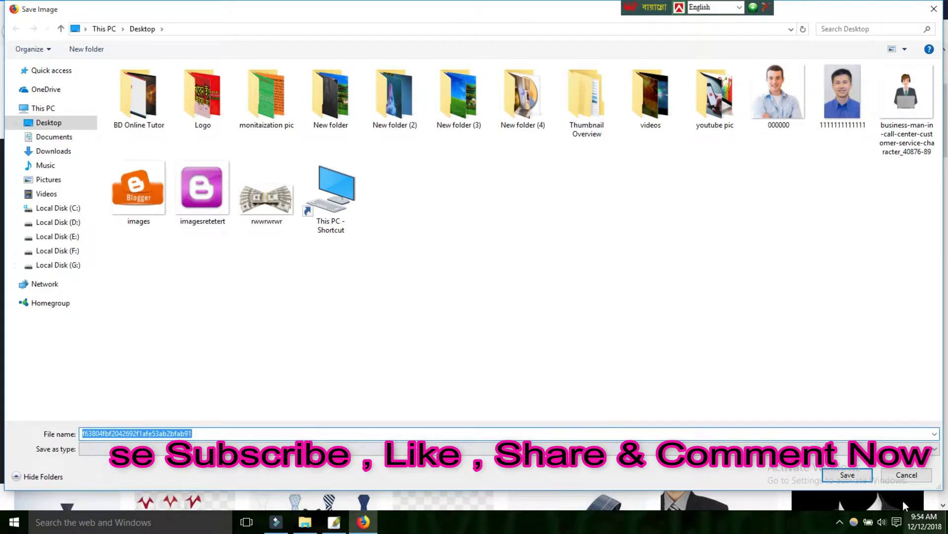
click(847, 475)
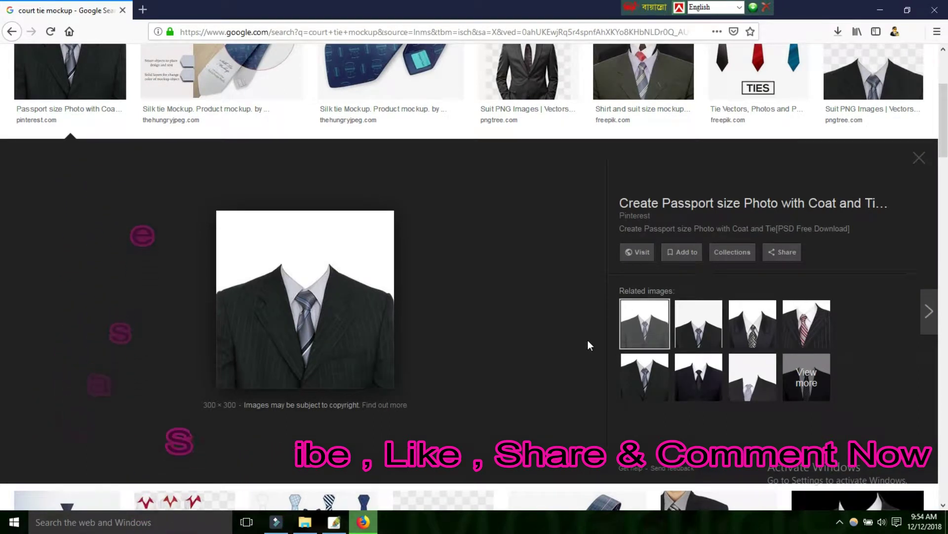
In Photoshop, create a default-size document, reposition its window, then close it
click(333, 523)
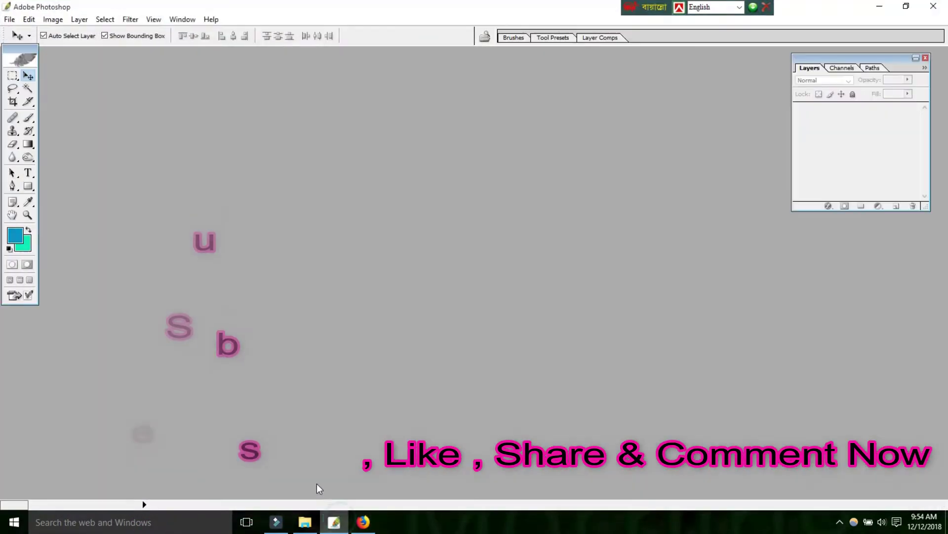
click(9, 20)
click(26, 33)
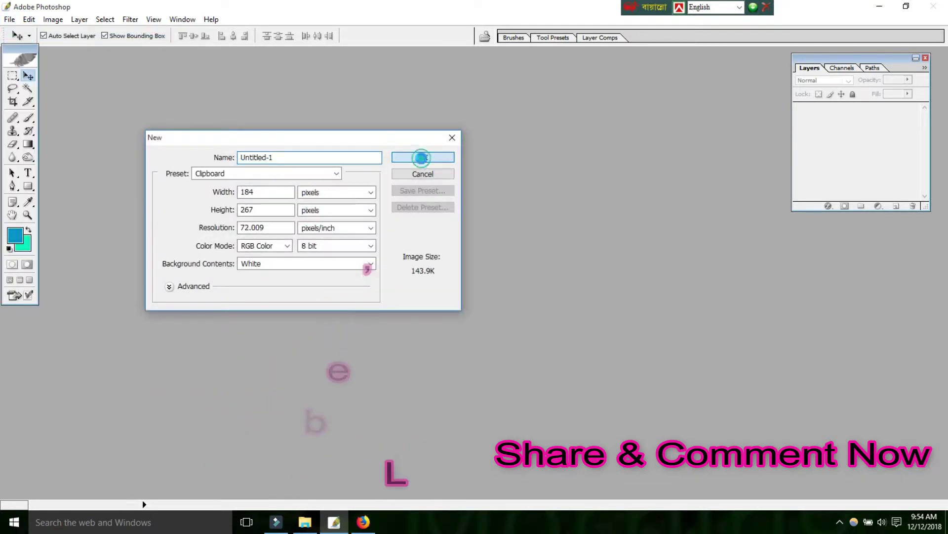
click(423, 156)
drag(89, 60, 270, 138)
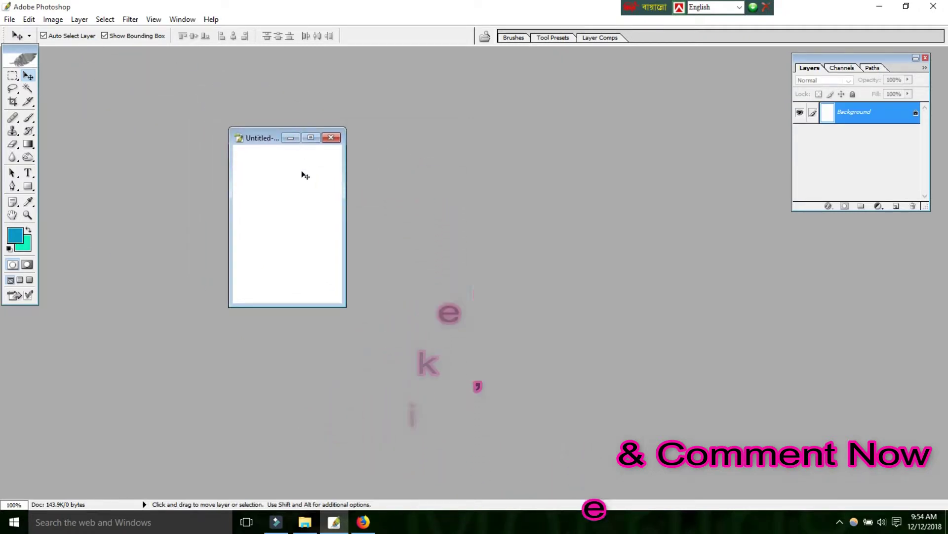
drag(362, 185, 439, 195)
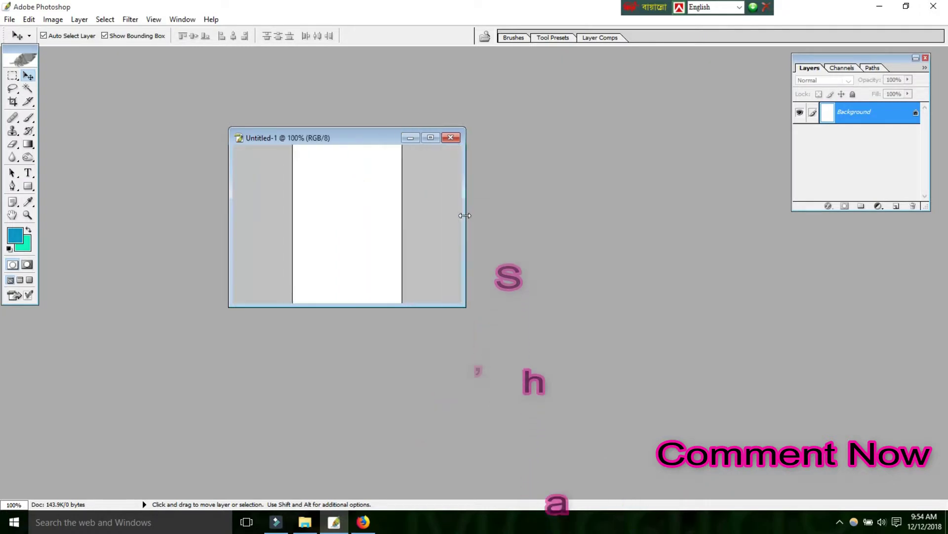
click(424, 137)
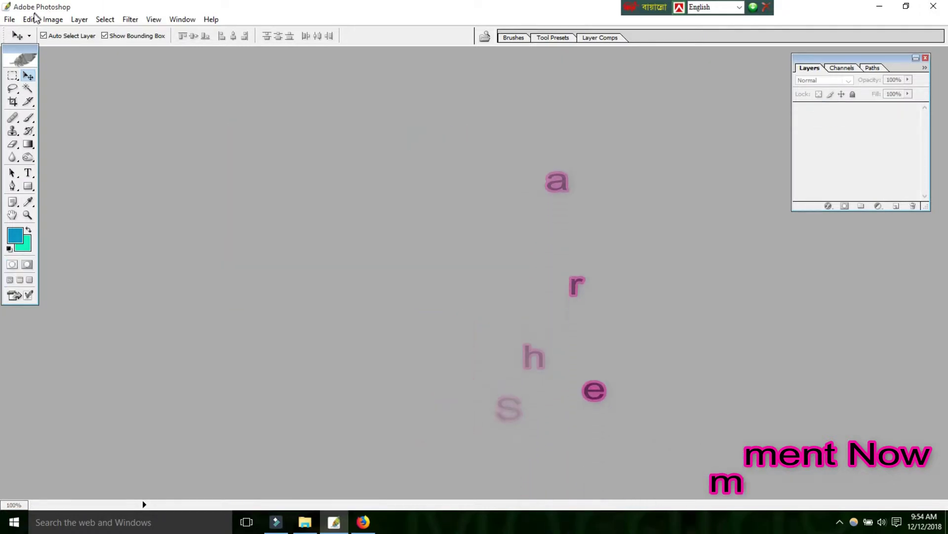
Create a new 300 × 267 px document at 300 pixels/inch resolution
click(10, 19)
click(30, 34)
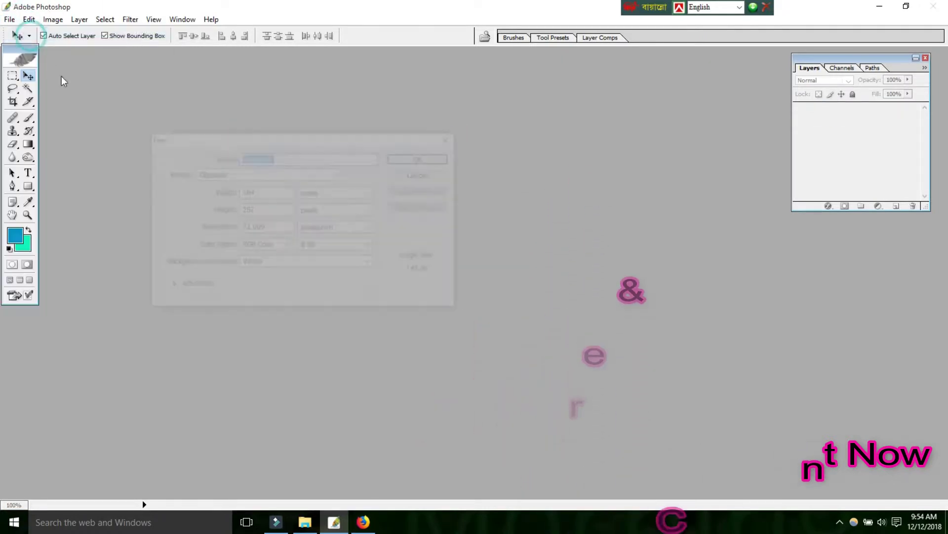
double_click(270, 196)
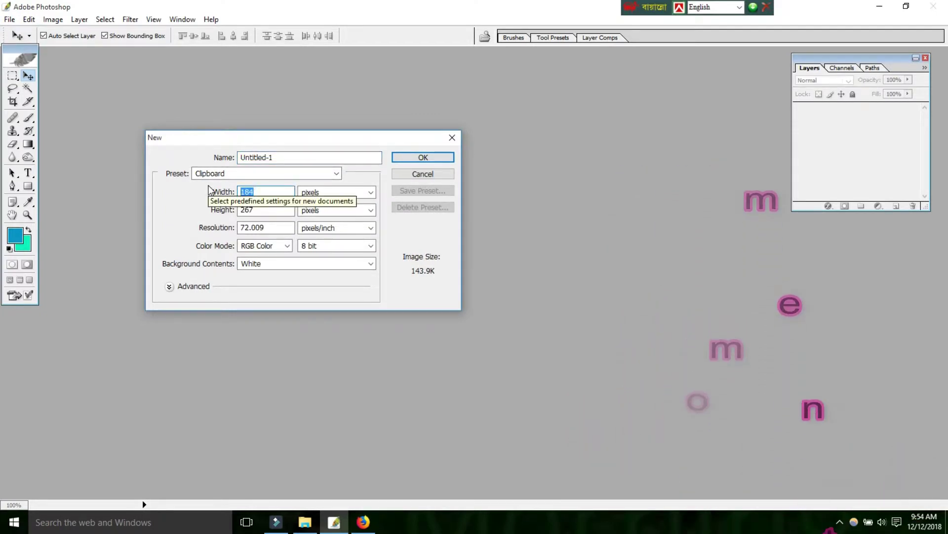
text(300)
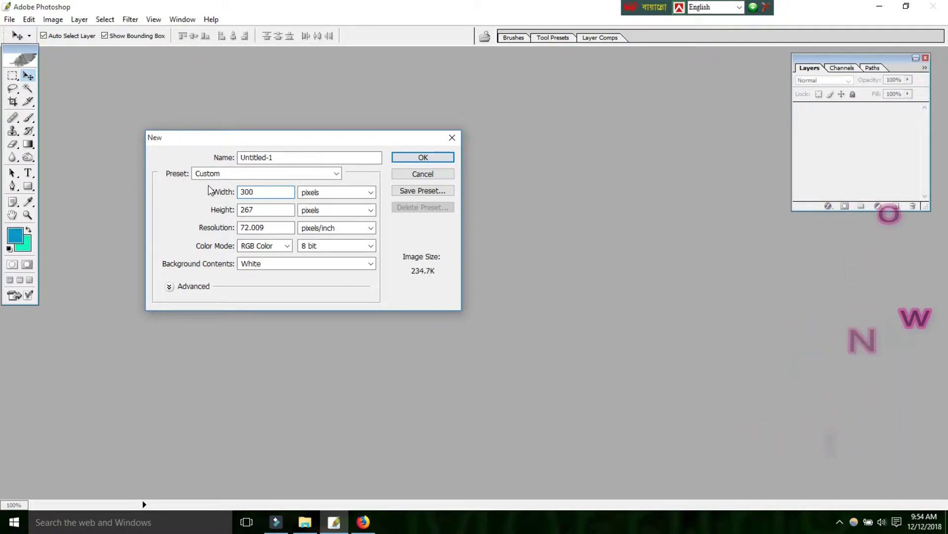
drag(275, 224, 208, 224)
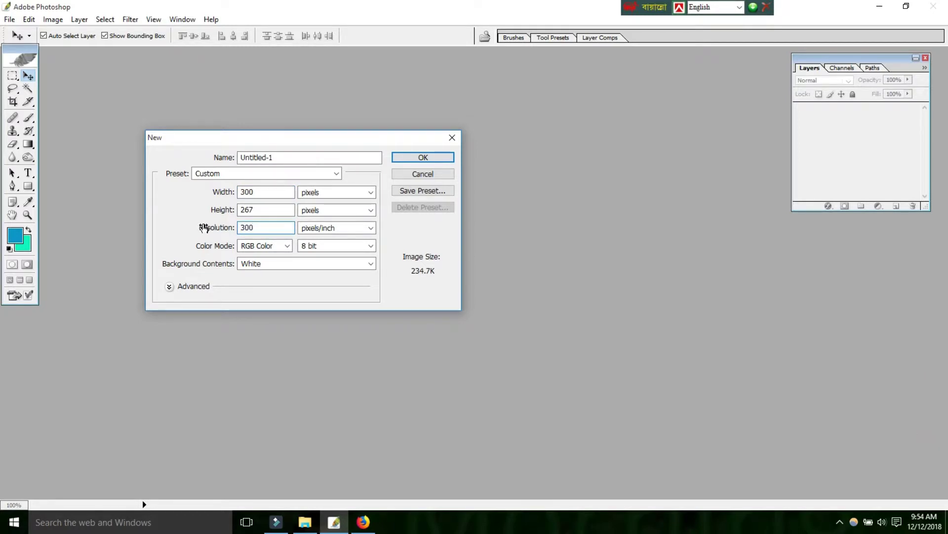
click(423, 158)
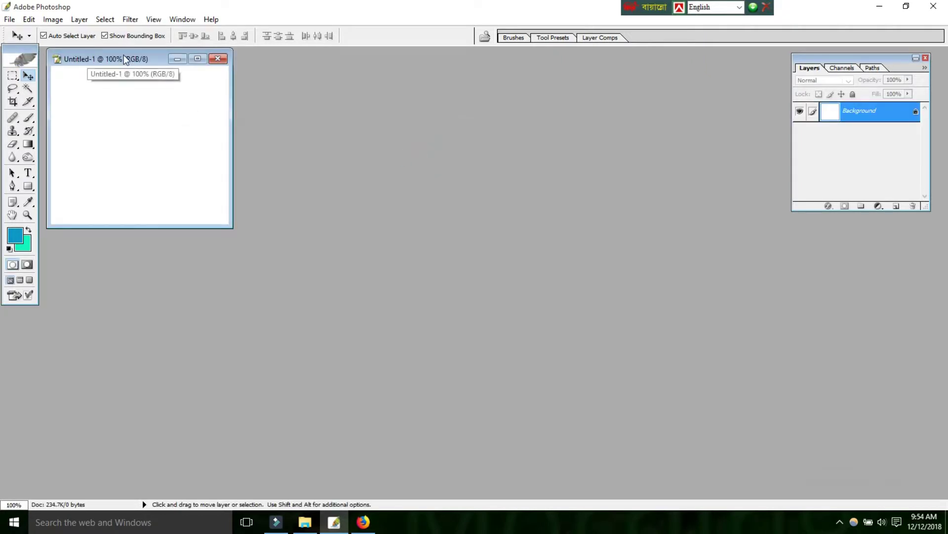
drag(151, 62, 325, 137)
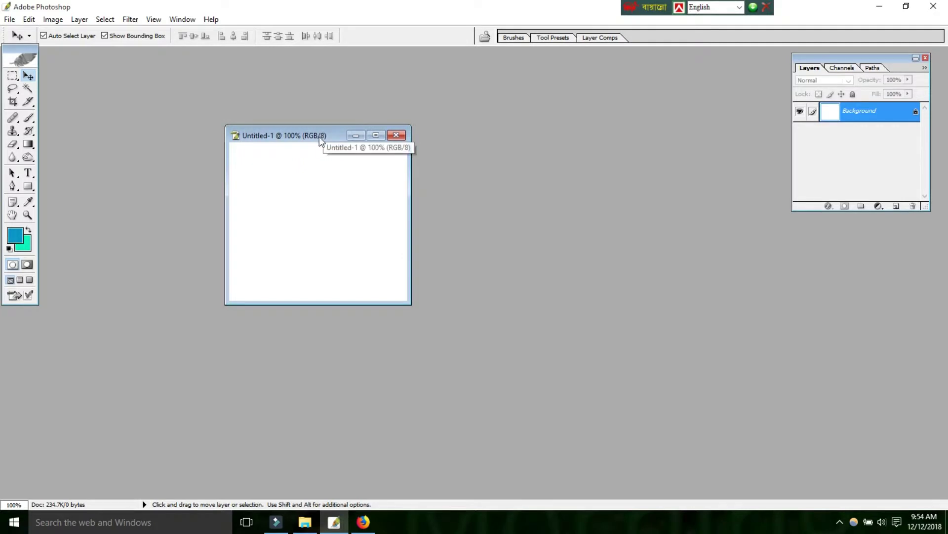
click(11, 19)
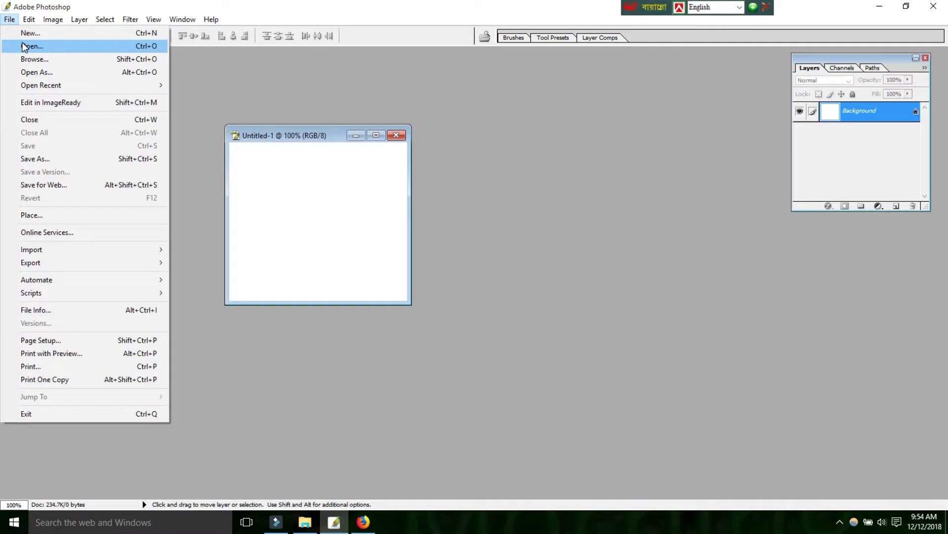
click(30, 46)
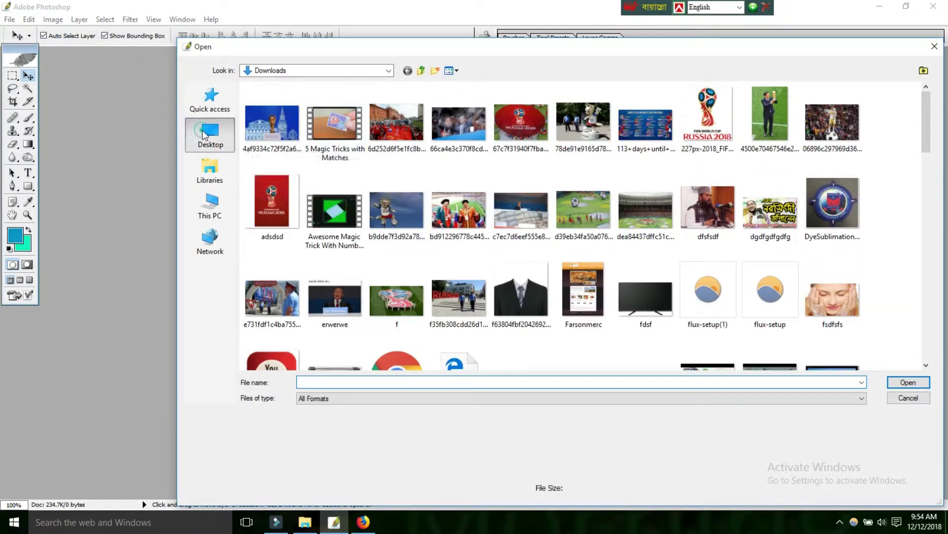
click(205, 135)
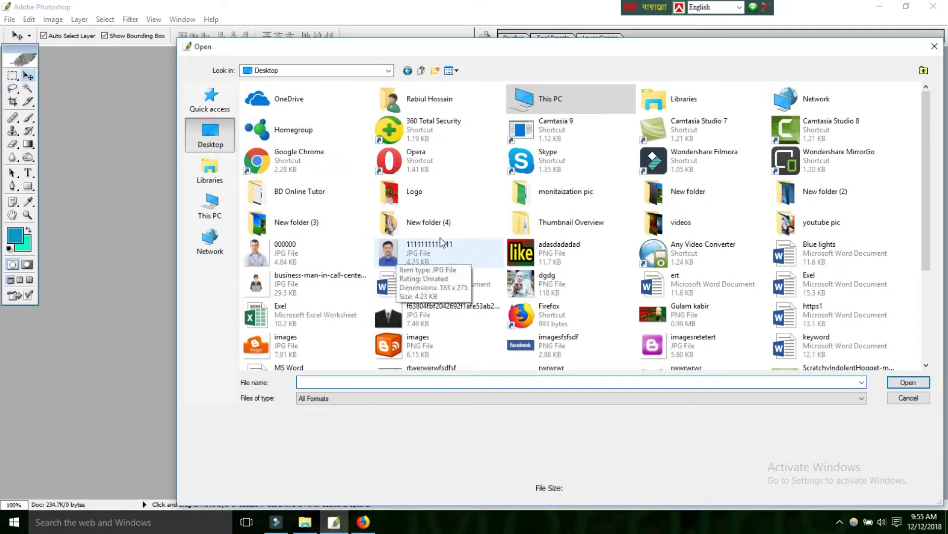
click(418, 253)
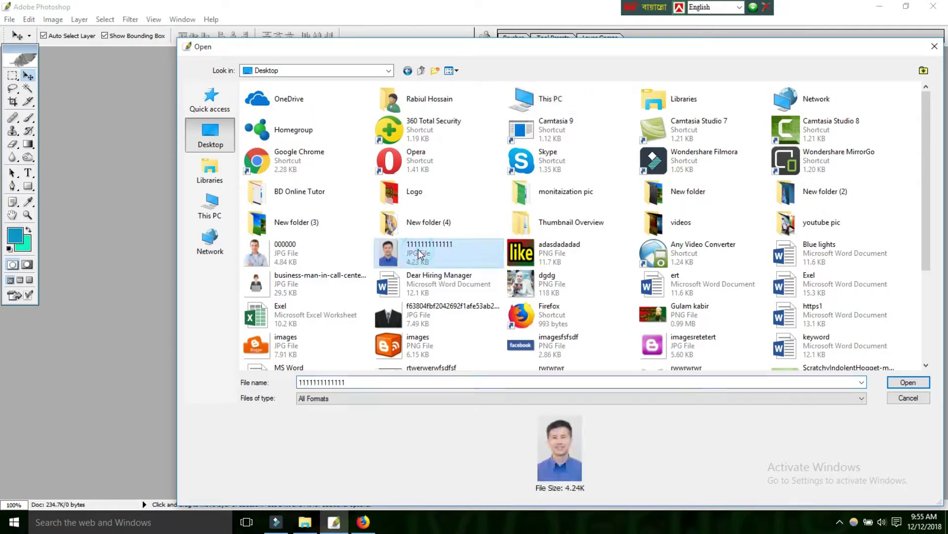
ctrl+click(408, 319)
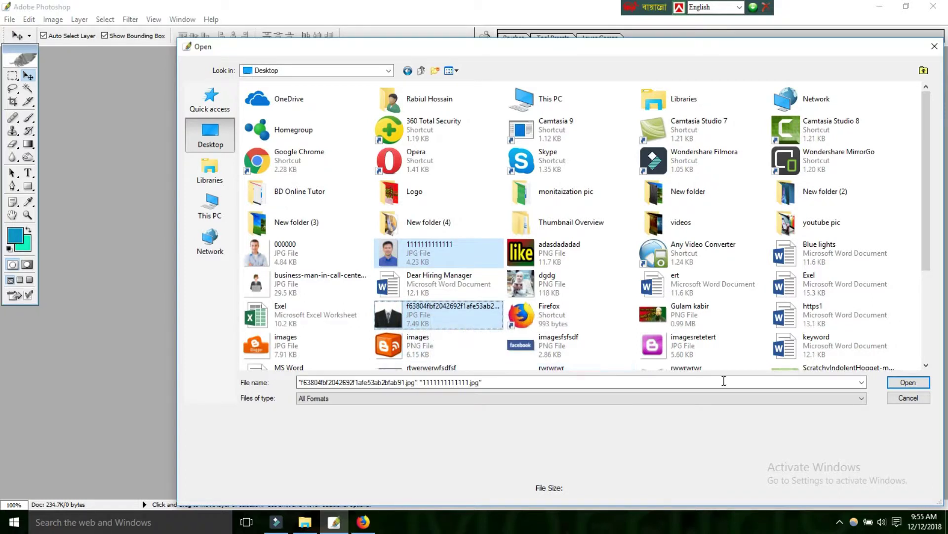
click(895, 385)
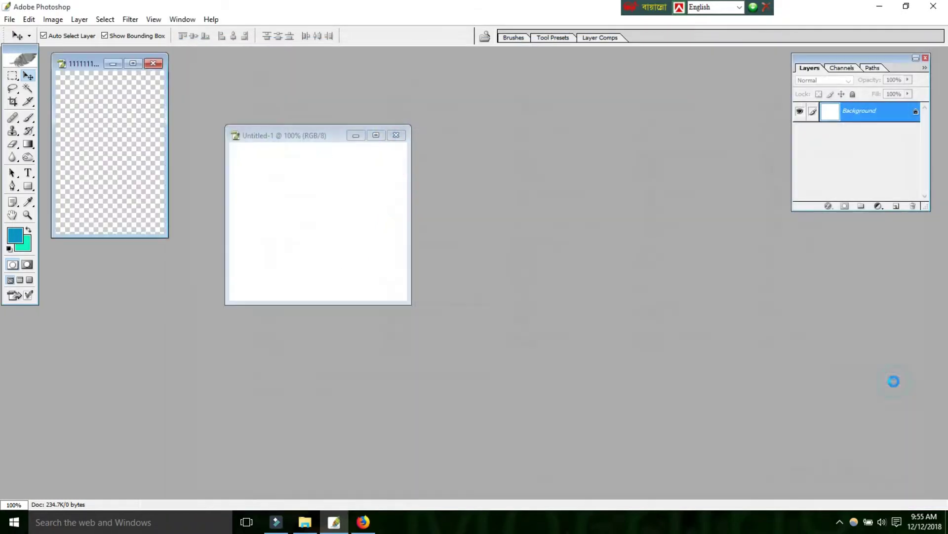
Move the suit window aside and fill its white background with teal
mouse_move(148, 68)
mouse_down()
mouse_move(574, 117)
mouse_move(563, 101)
mouse_up()
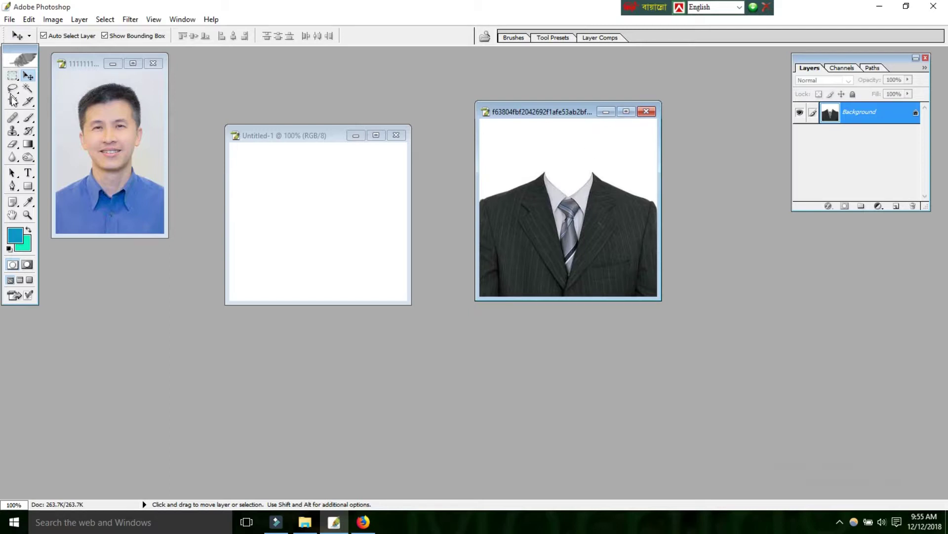
click(28, 89)
click(559, 144)
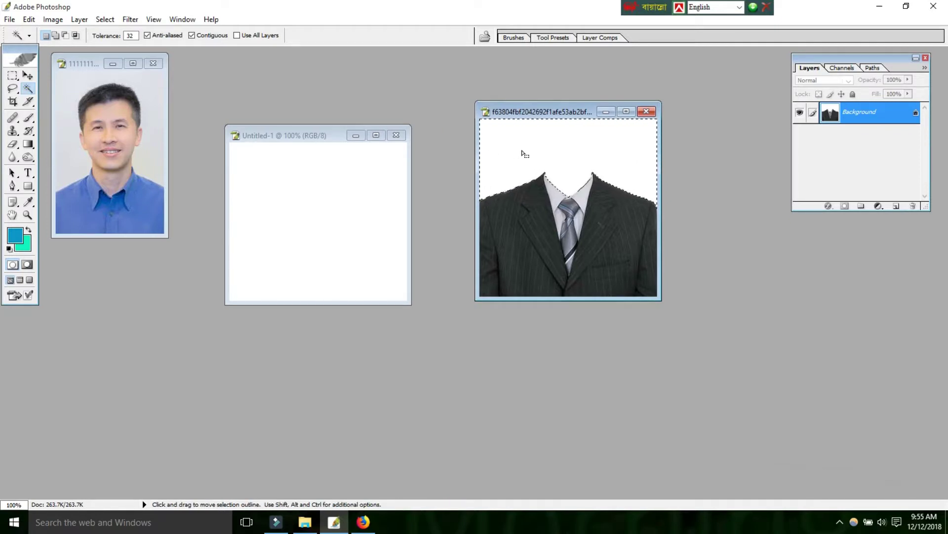
key(ctrl+BackSpace)
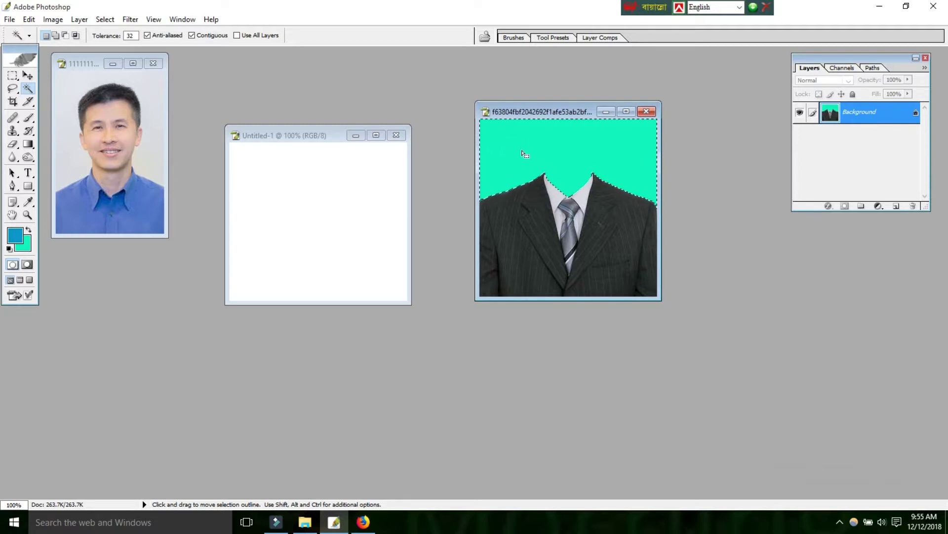
Magic Wand select the teal area above the suit and bring the portrait forward
click(28, 76)
click(29, 88)
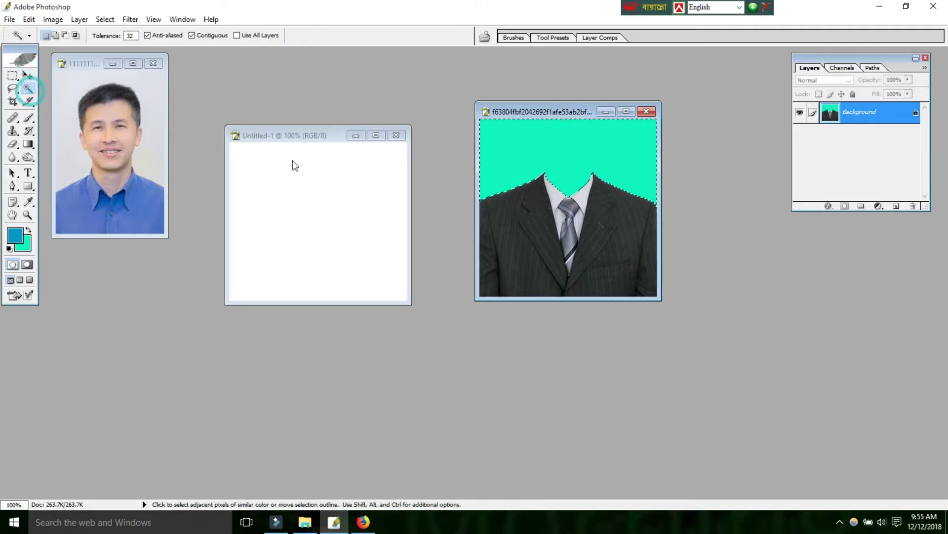
click(538, 161)
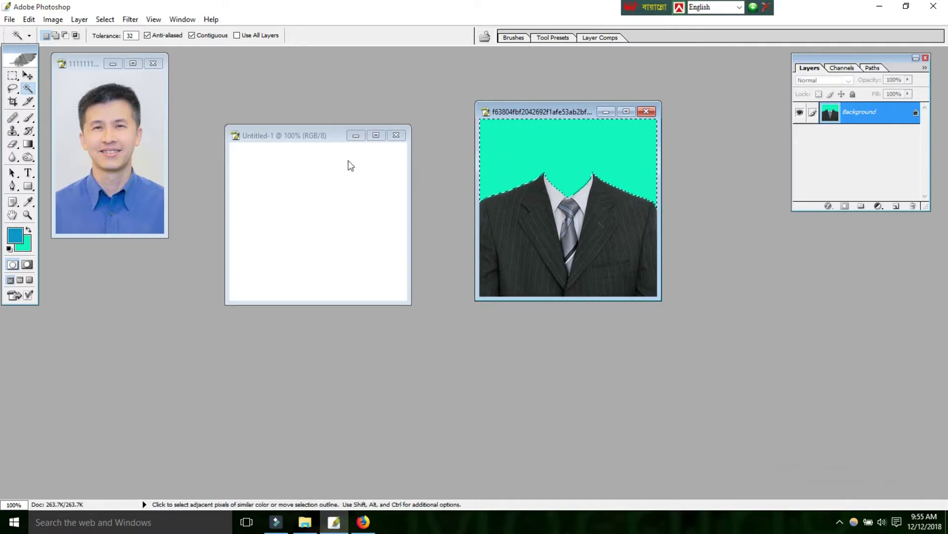
click(108, 120)
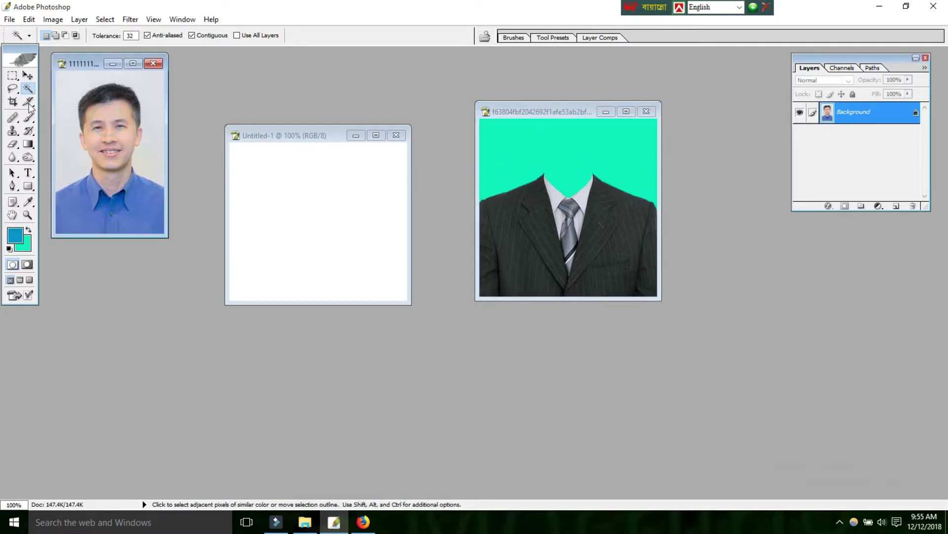
Drag the portrait onto Untitled-1 as a new layer and delete its light grey background
click(27, 77)
click(107, 117)
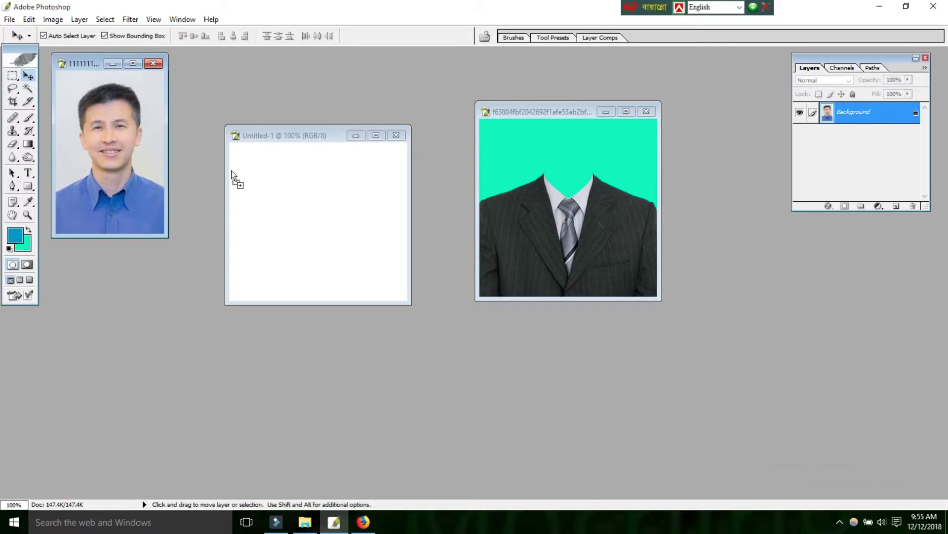
drag(231, 171, 316, 203)
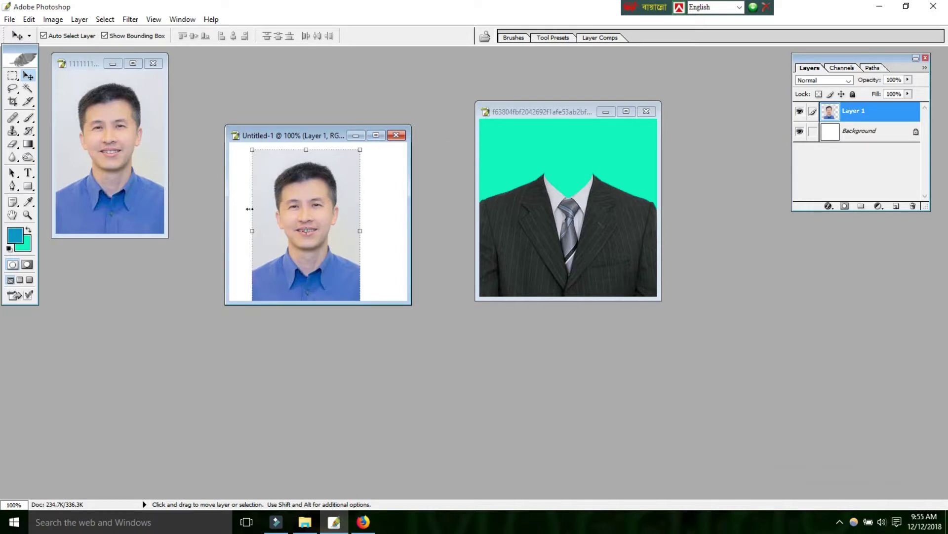
click(26, 90)
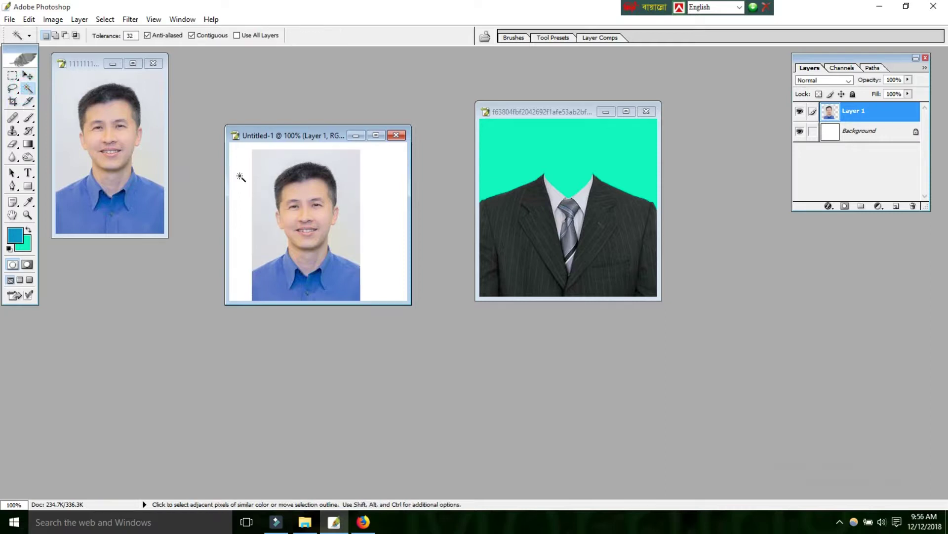
click(273, 179)
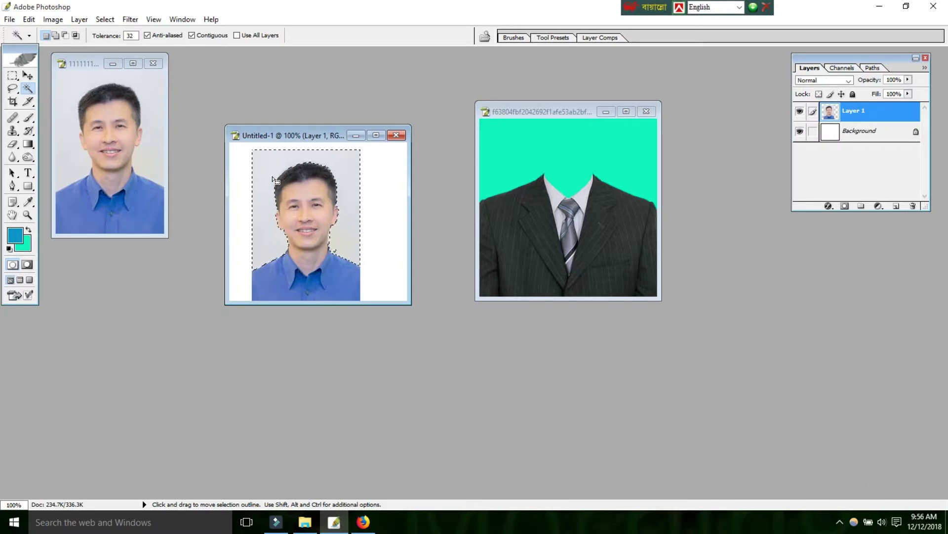
key(Delete)
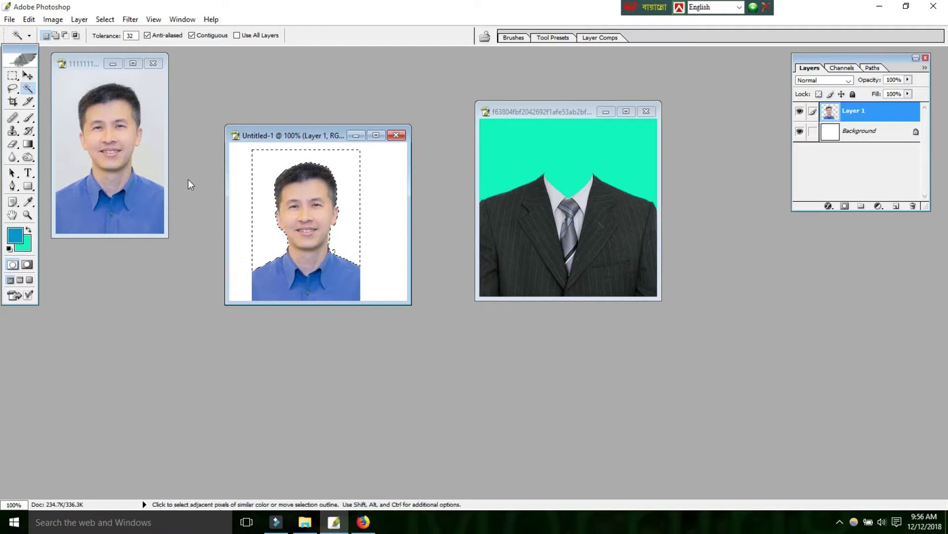
click(30, 76)
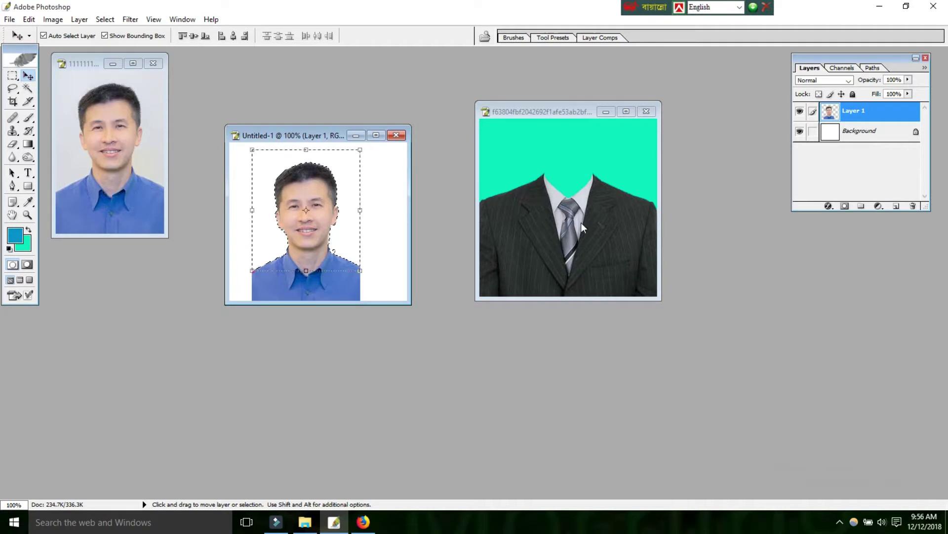
drag(306, 212, 588, 228)
click(592, 247)
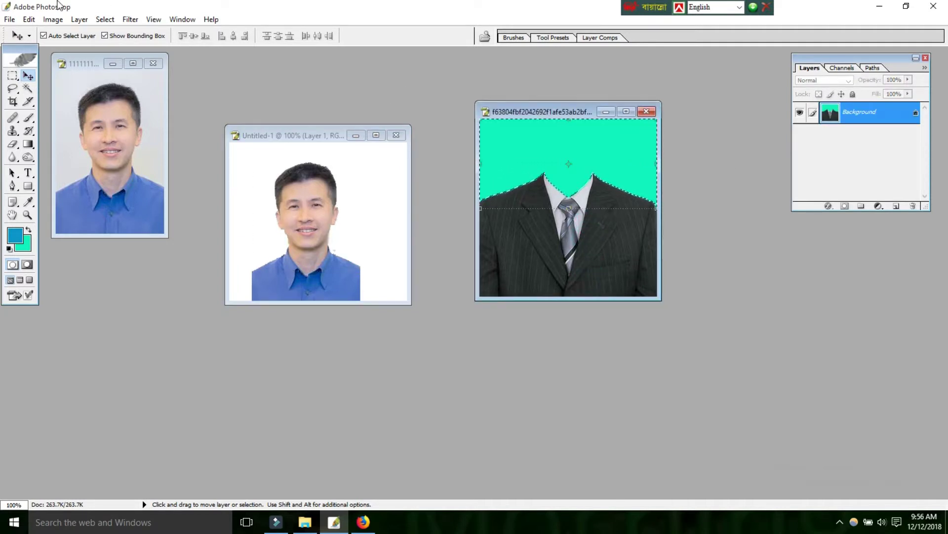
click(104, 19)
click(127, 46)
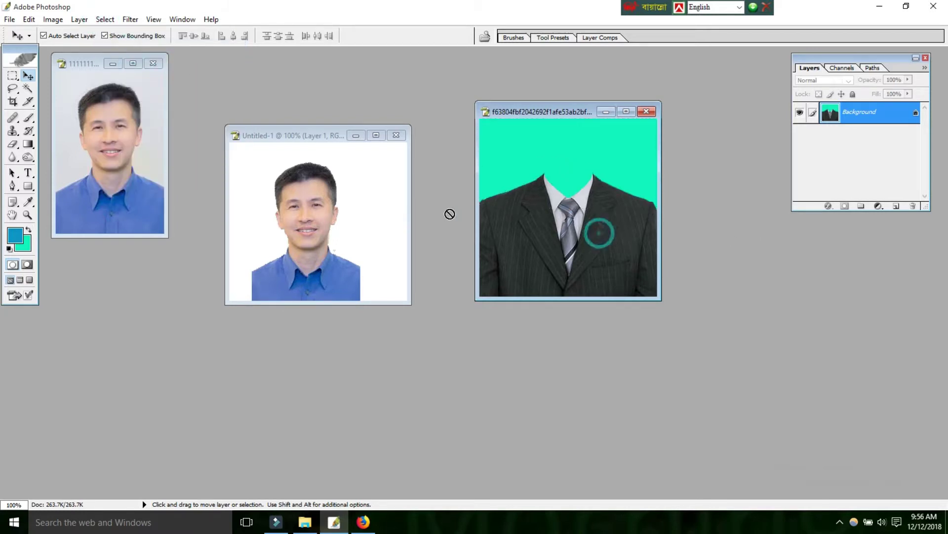
mouse_move(450, 214)
mouse_down()
mouse_move(338, 208)
mouse_move(372, 221)
mouse_move(378, 183)
mouse_up()
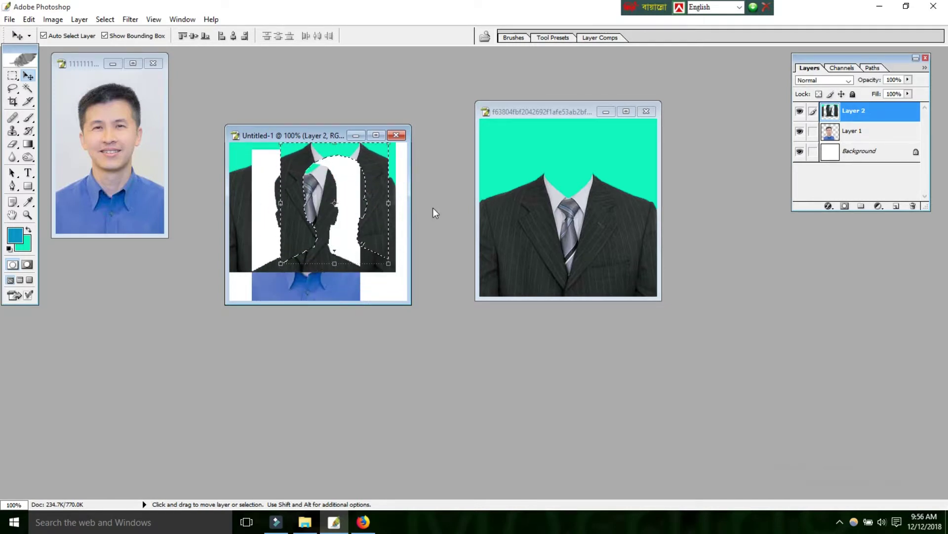
key(ctrl+z)
key(ctrl+z)
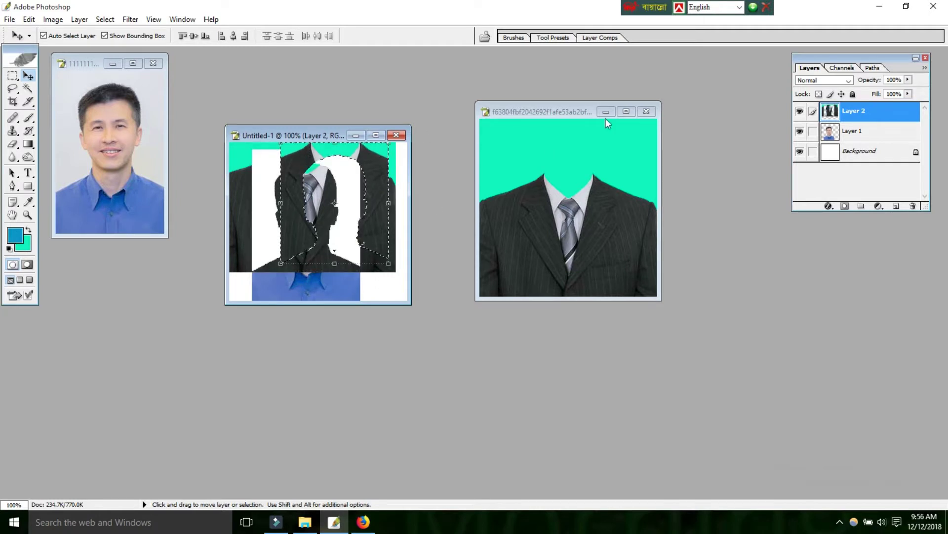
click(913, 207)
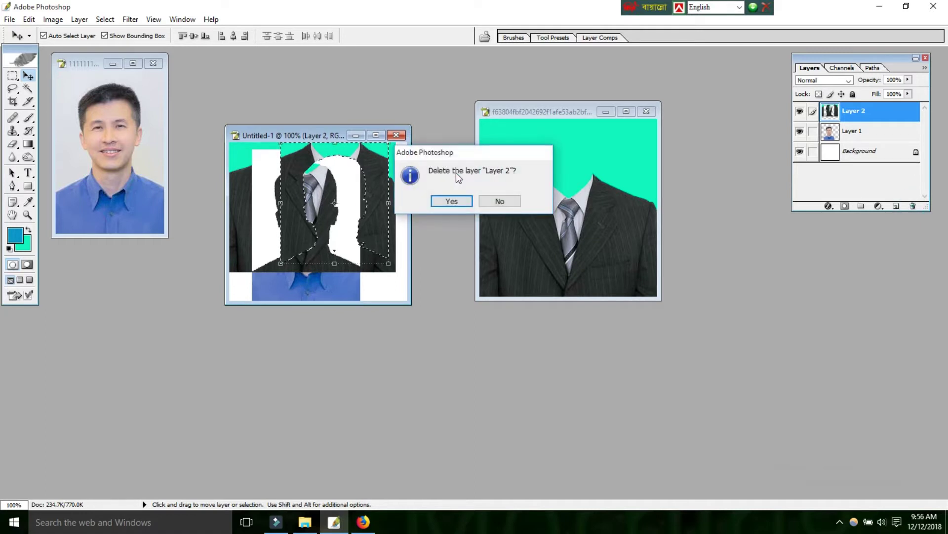
click(452, 201)
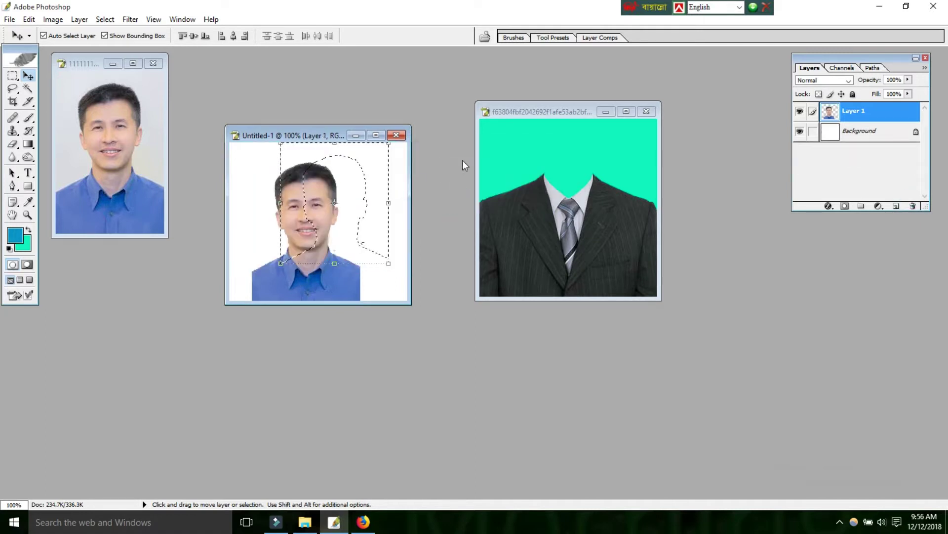
Clear the leftover selection and copy the suit image onto Untitled-1 as a new layer
click(104, 19)
mouse_move(129, 19)
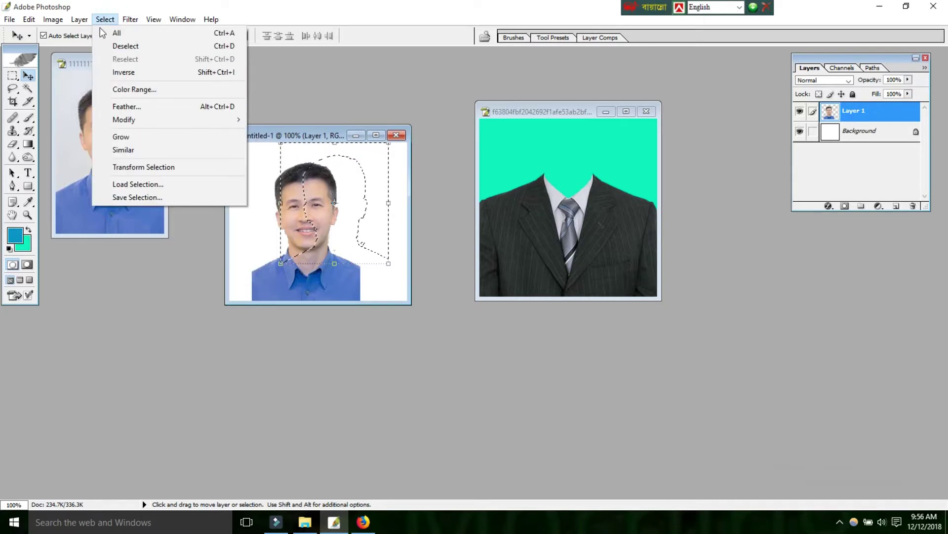
click(126, 46)
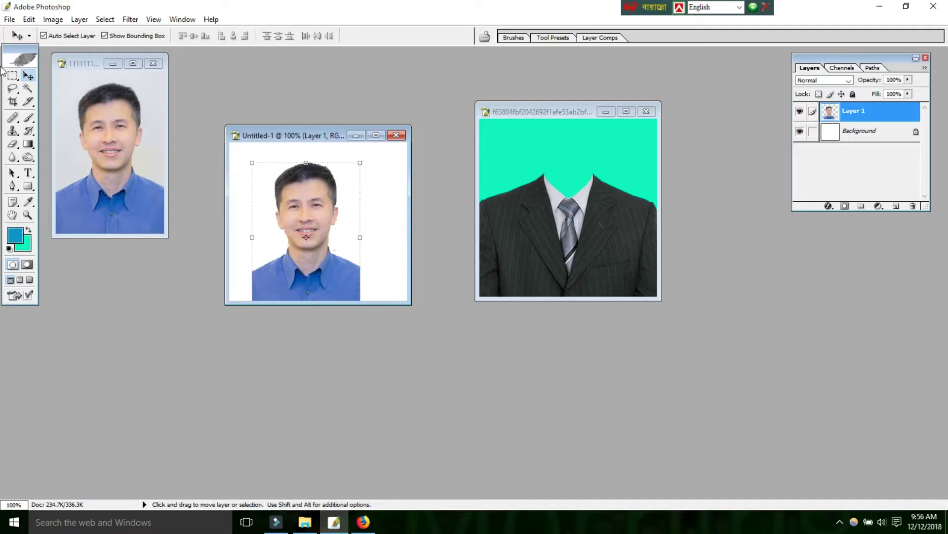
click(580, 207)
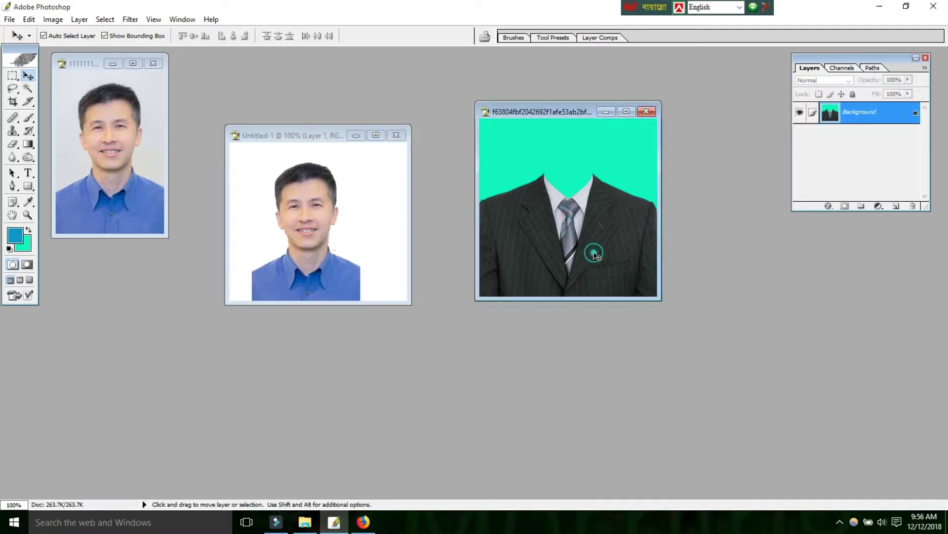
drag(420, 232, 329, 266)
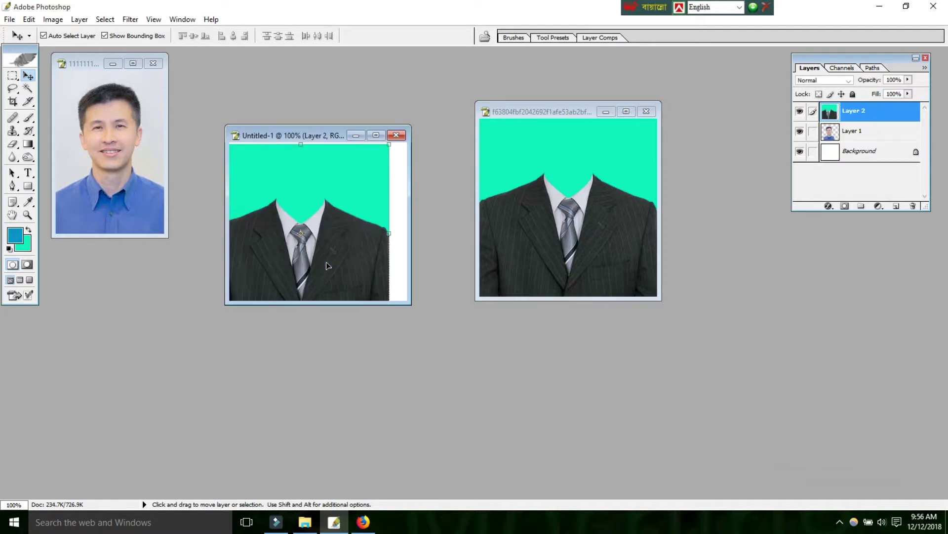
Shift the suit right to fill the canvas width and Magic Wand-select its teal area
drag(370, 186, 388, 183)
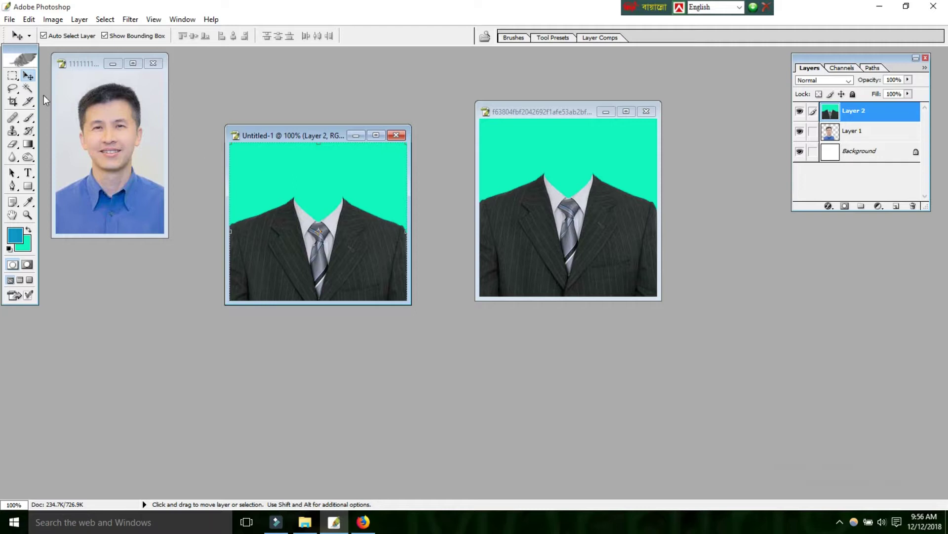
click(26, 89)
click(267, 188)
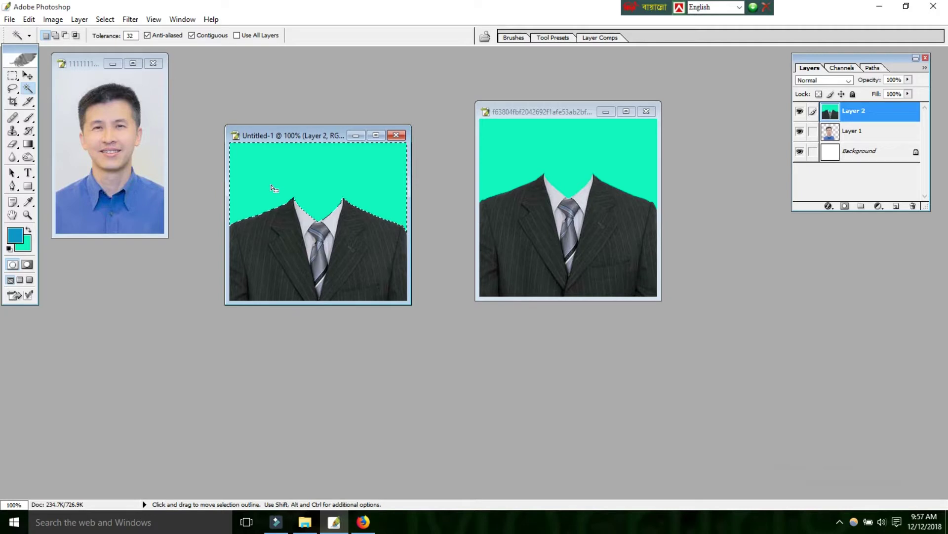
Delete the teal area to reveal the man's head, commit the suit transform, and deselect
key(Delete)
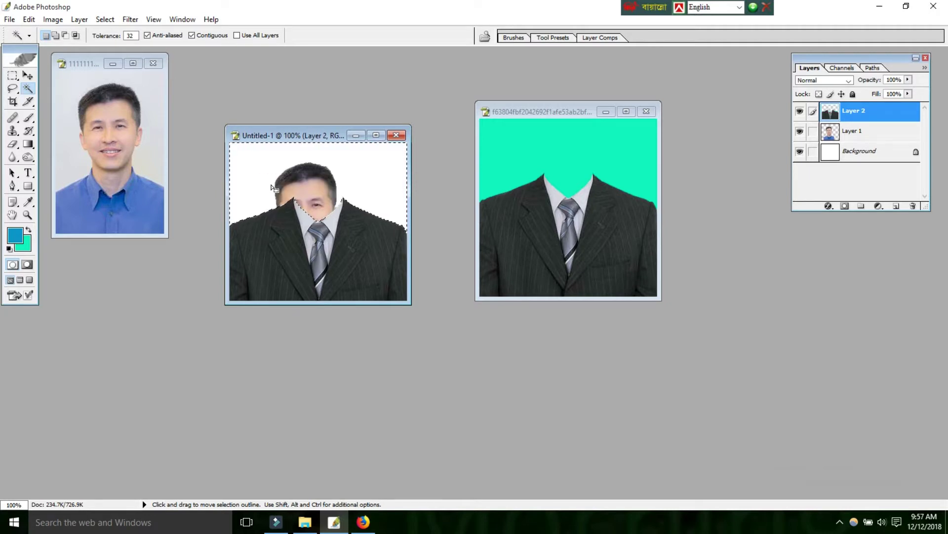
click(27, 75)
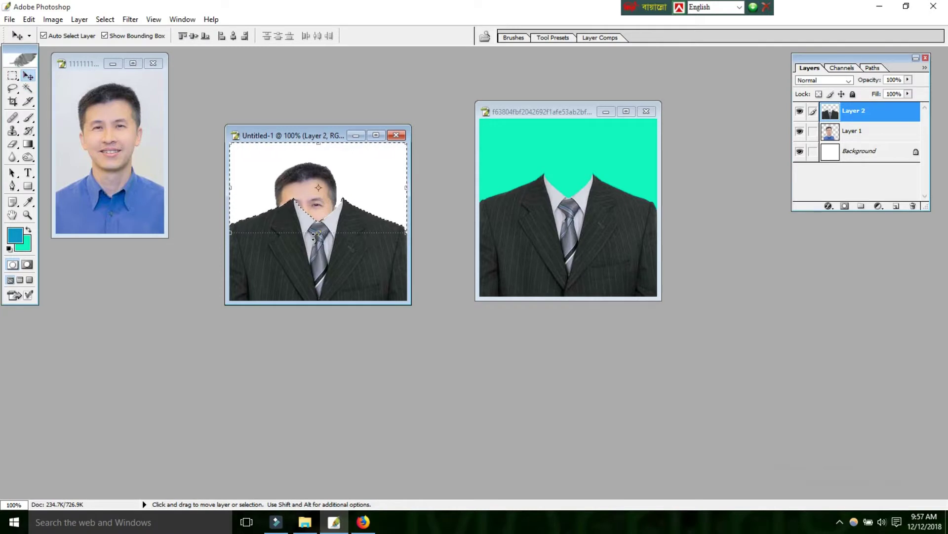
key(ctrl+t)
click(102, 20)
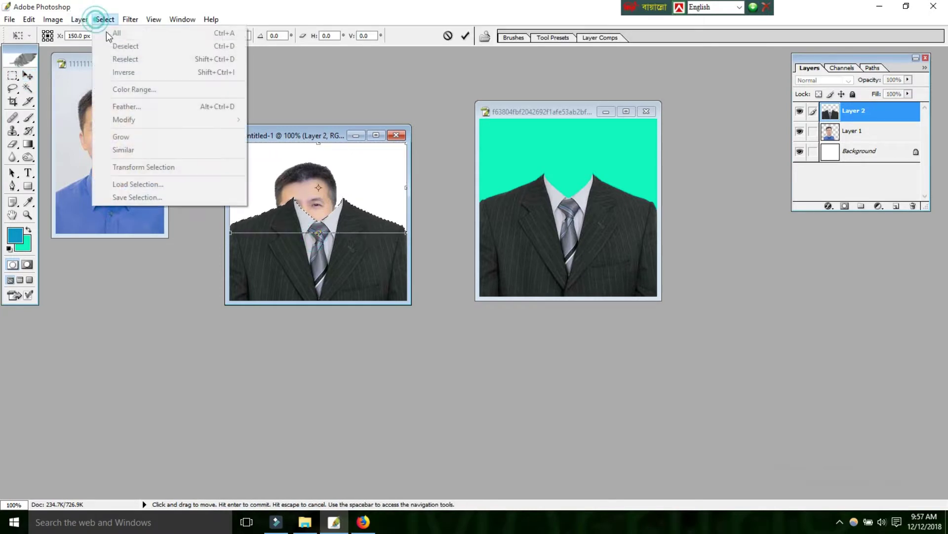
click(26, 79)
key(Return)
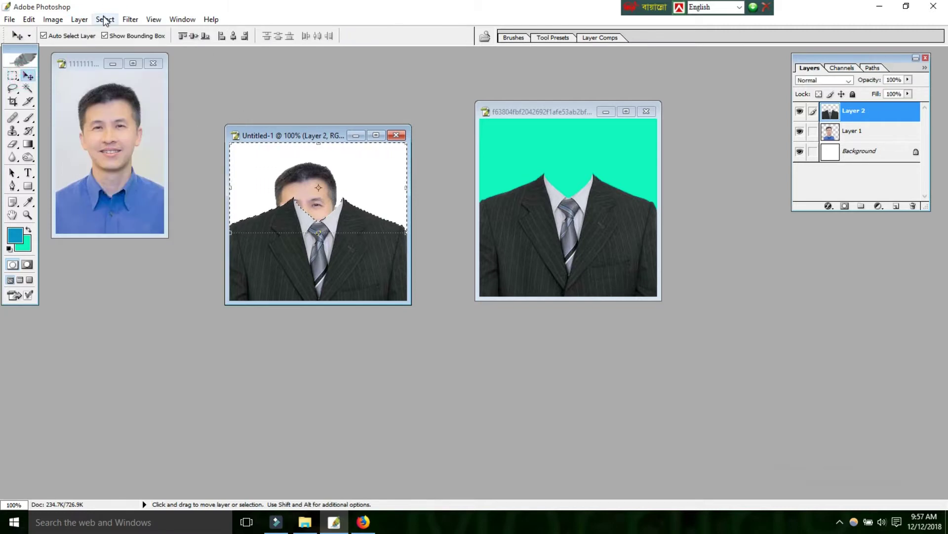
click(104, 20)
click(121, 44)
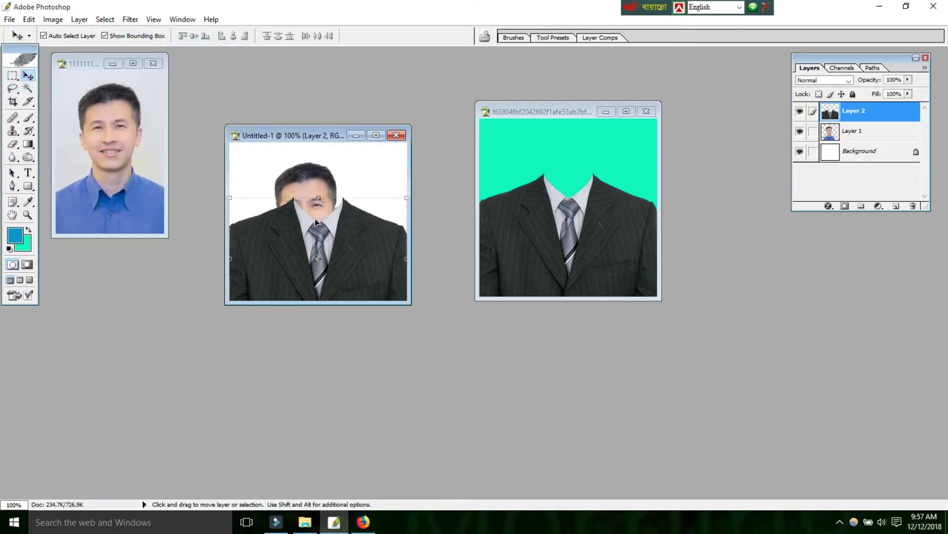
Maximize the composite window, move the suit down under the face, and shorten it
click(376, 135)
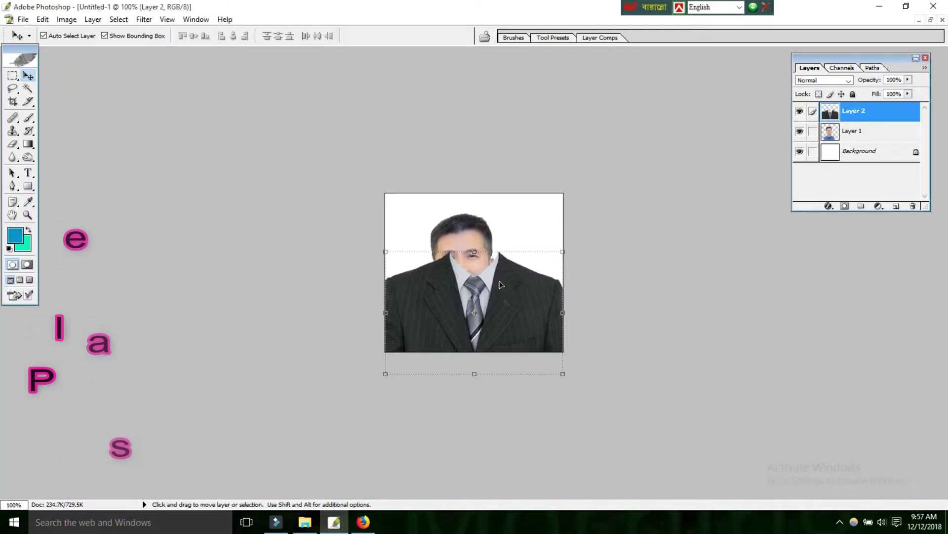
drag(501, 284, 486, 319)
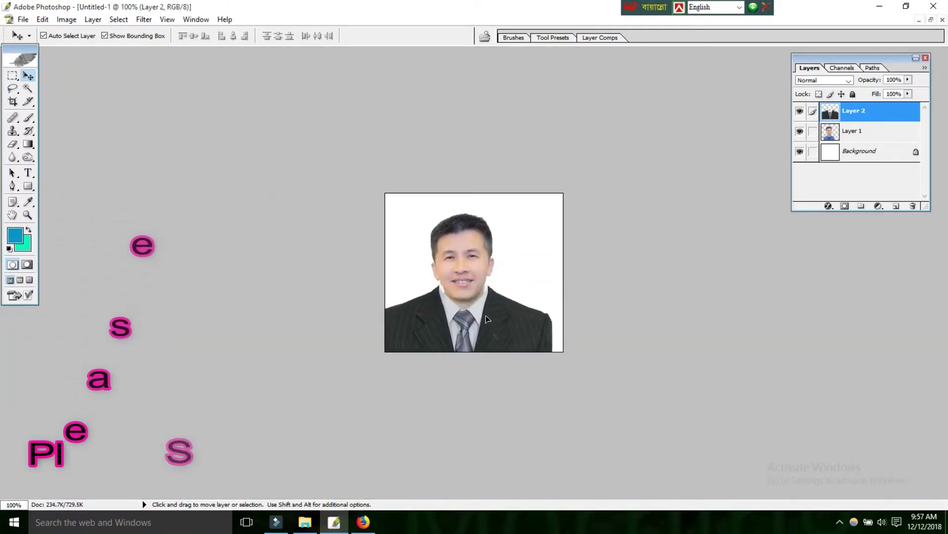
click(487, 319)
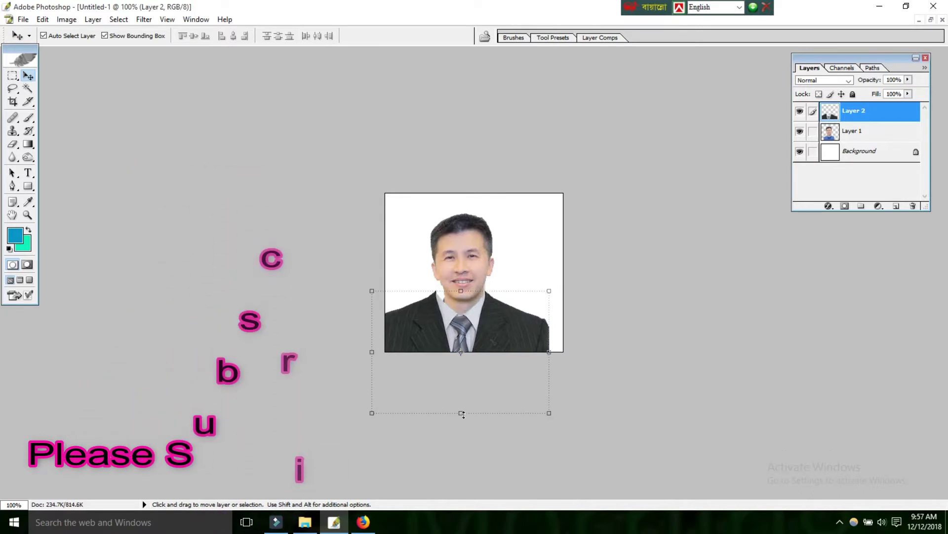
drag(461, 413, 469, 360)
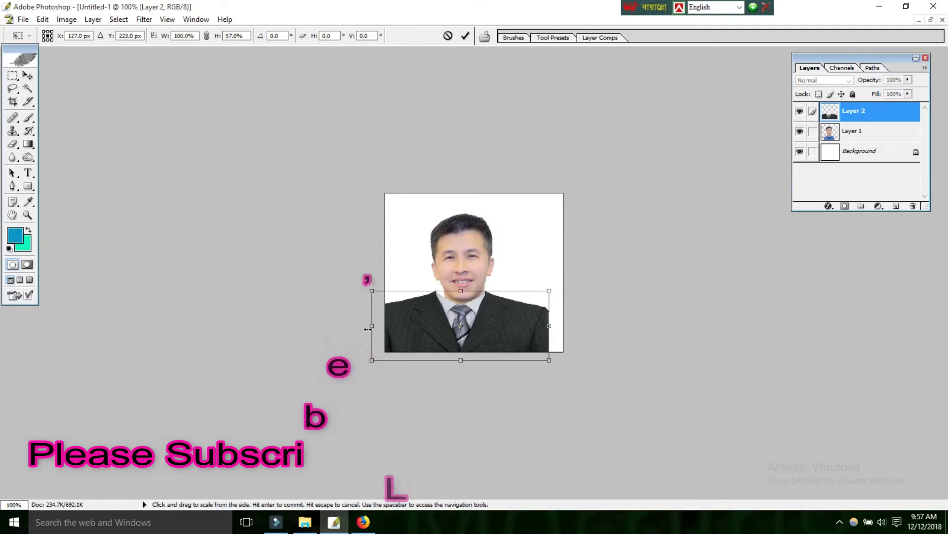
Narrow the suit from both sides, centre it under the face, and apply the 67.3% × 57% scale
drag(370, 324, 385, 325)
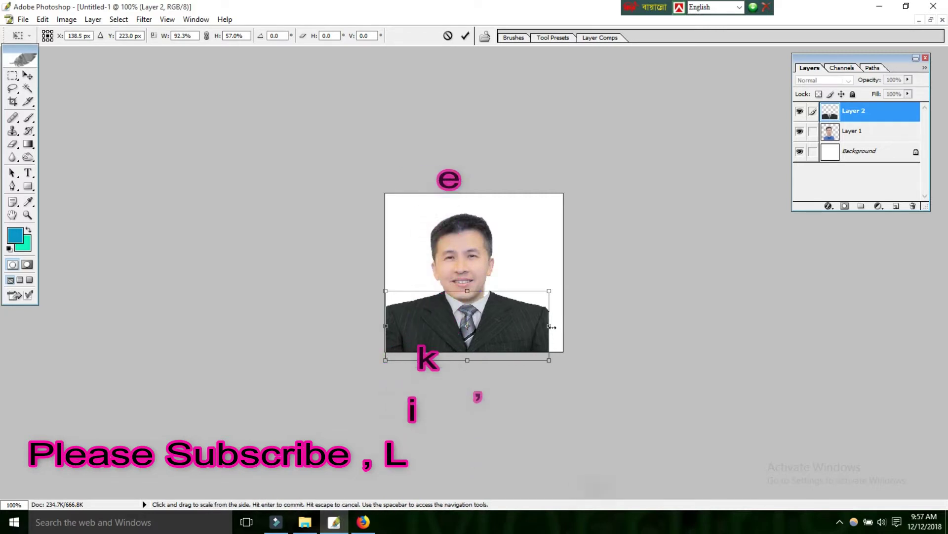
drag(548, 327, 504, 327)
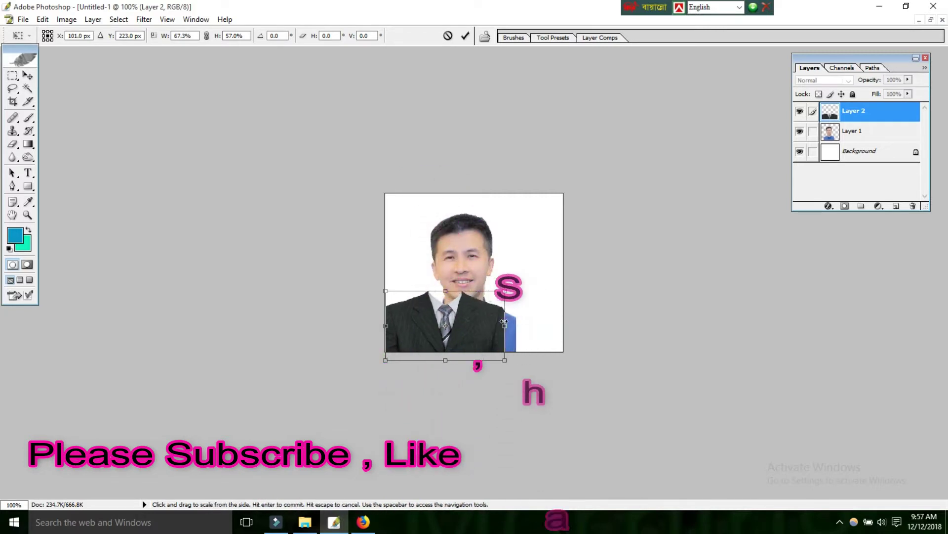
mouse_move(445, 331)
mouse_down()
mouse_move(484, 331)
mouse_move(469, 330)
mouse_up()
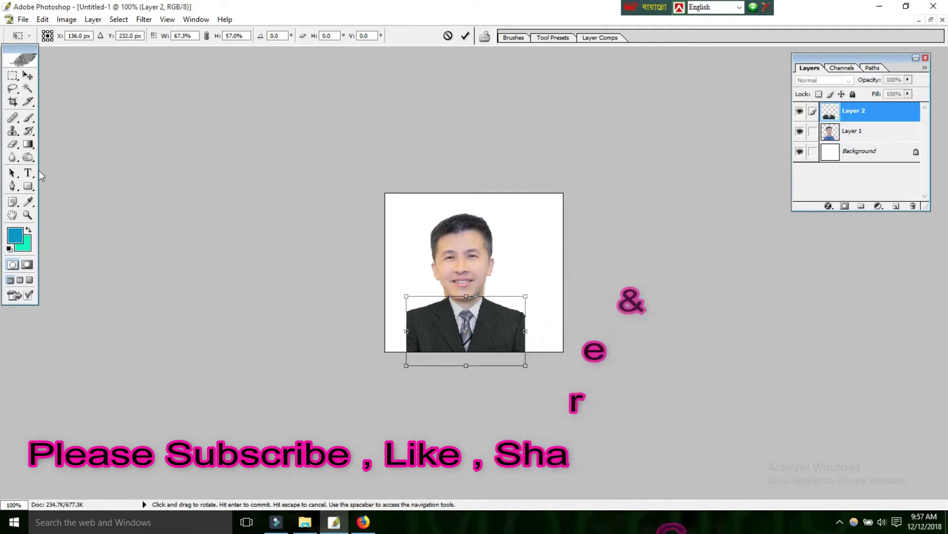
click(29, 75)
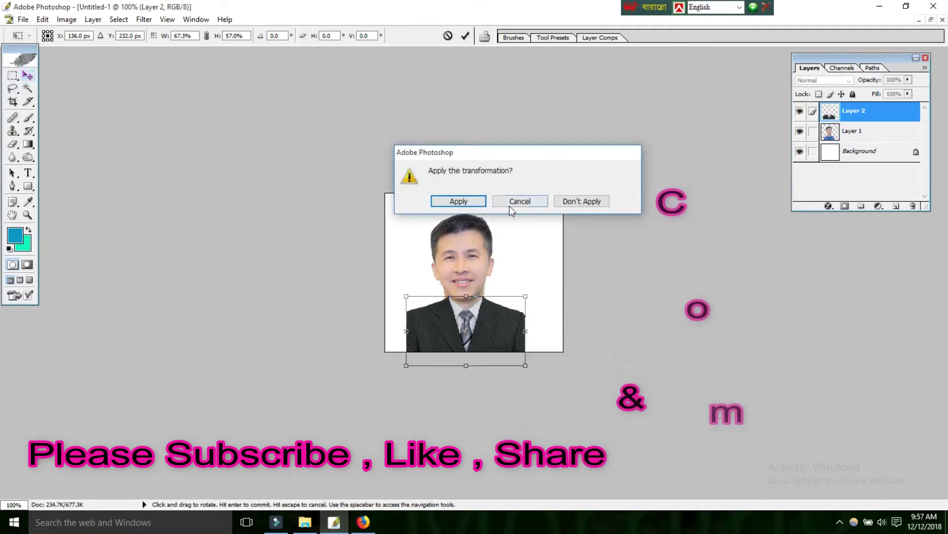
click(458, 202)
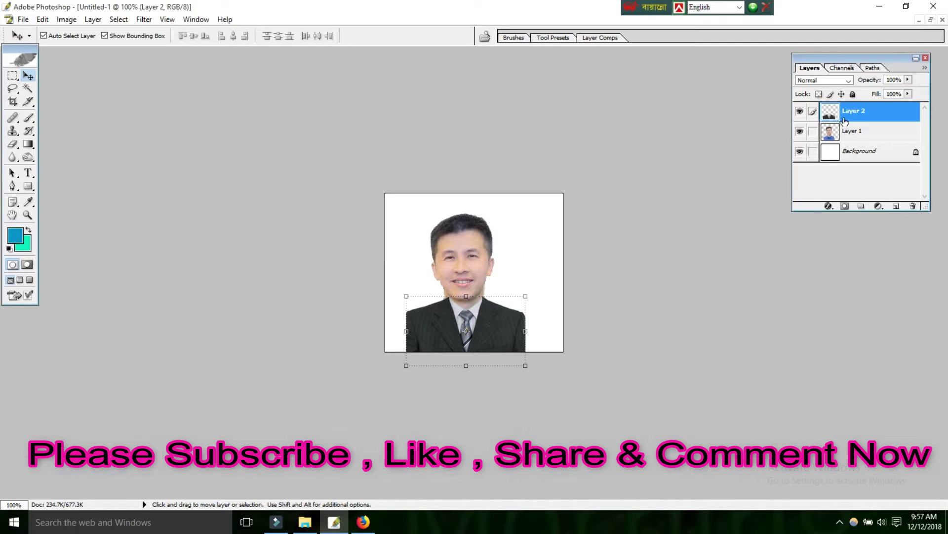
Stretch the portrait layer to about 163.9% × 113.4% so its shoulders span the canvas
click(842, 132)
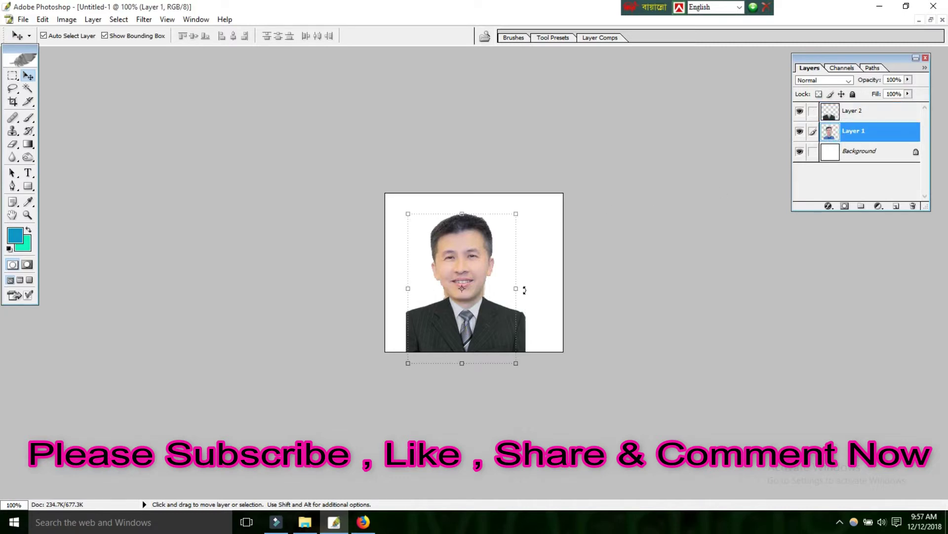
drag(461, 211, 462, 193)
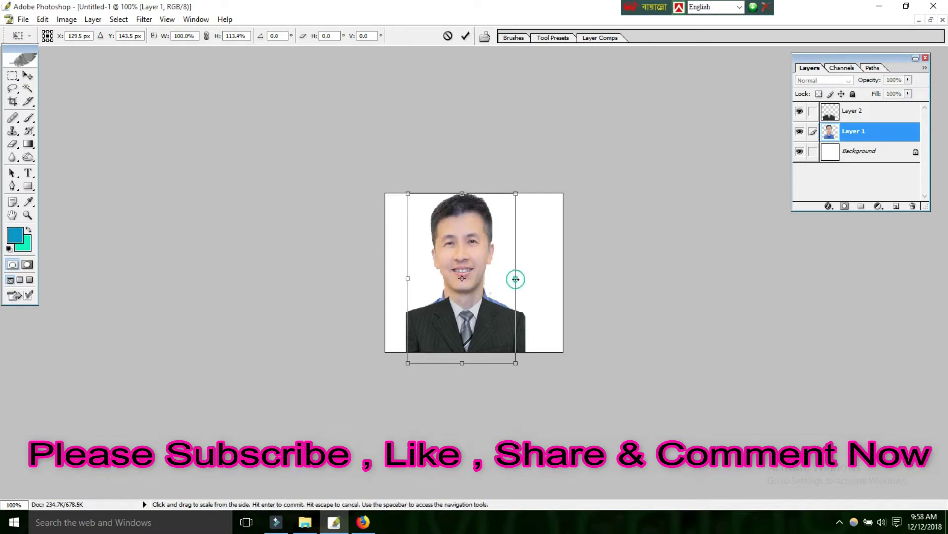
drag(515, 278, 550, 279)
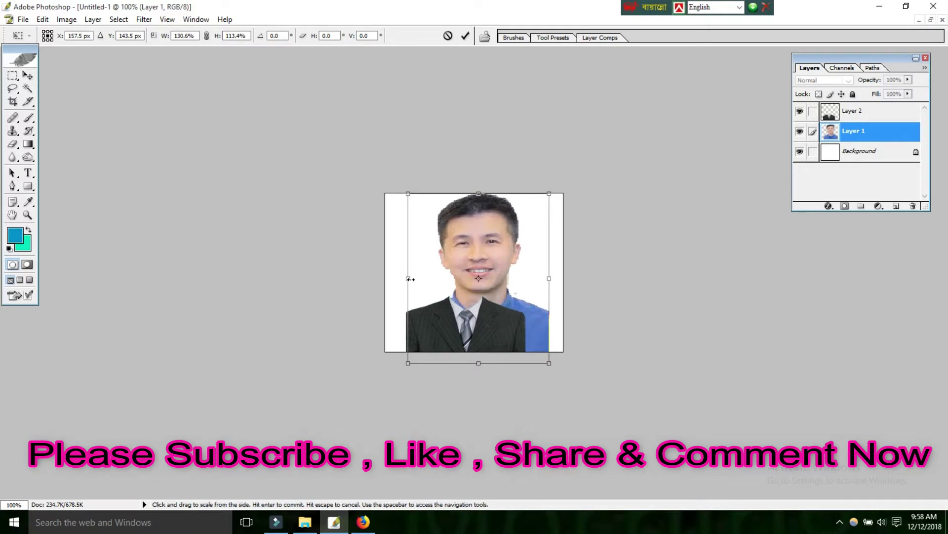
drag(408, 278, 387, 279)
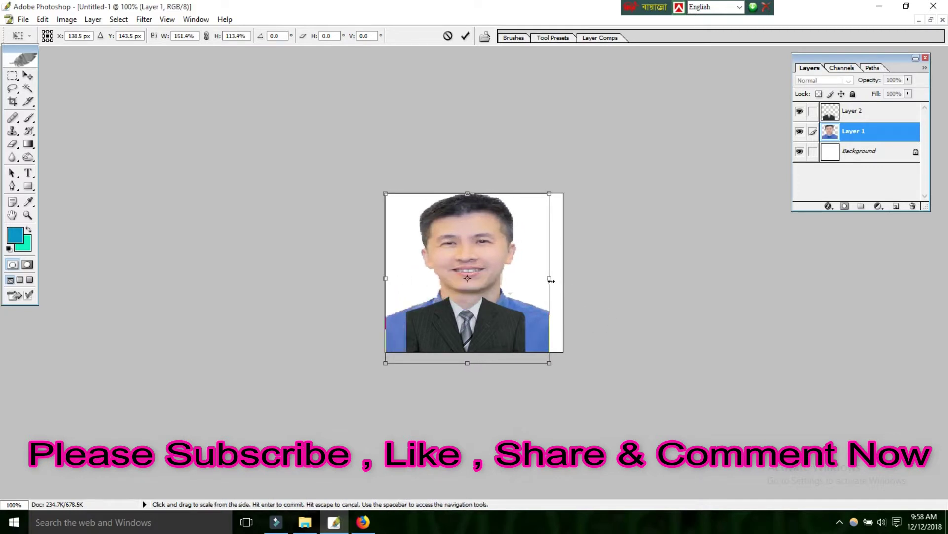
drag(550, 278, 563, 278)
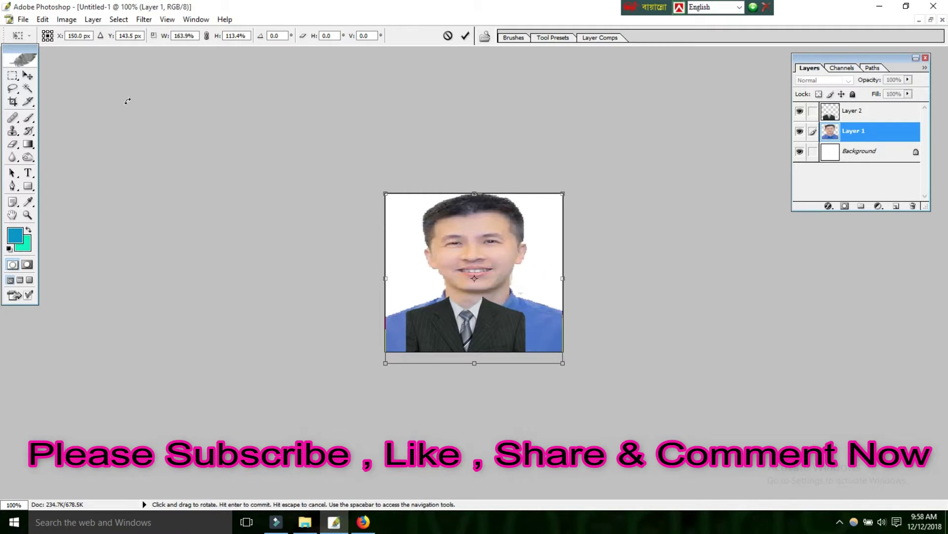
click(27, 75)
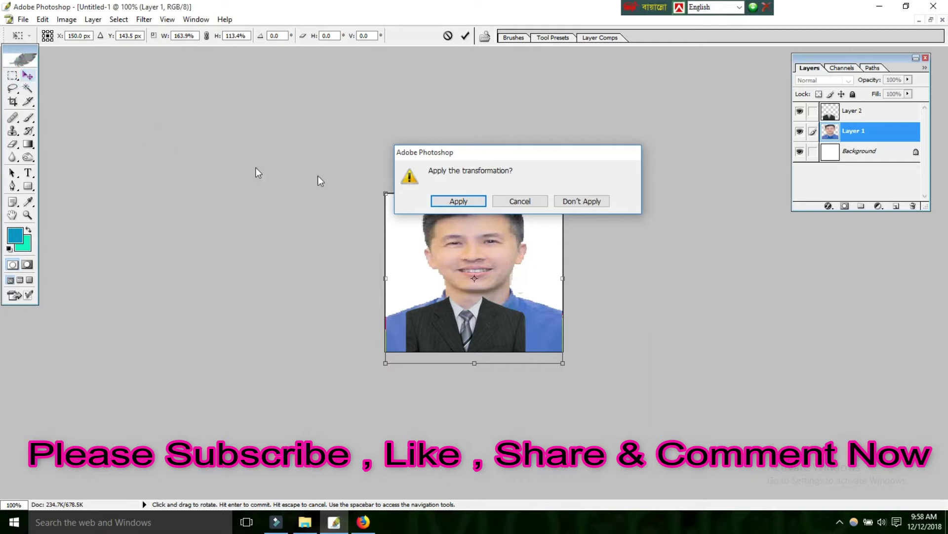
click(459, 201)
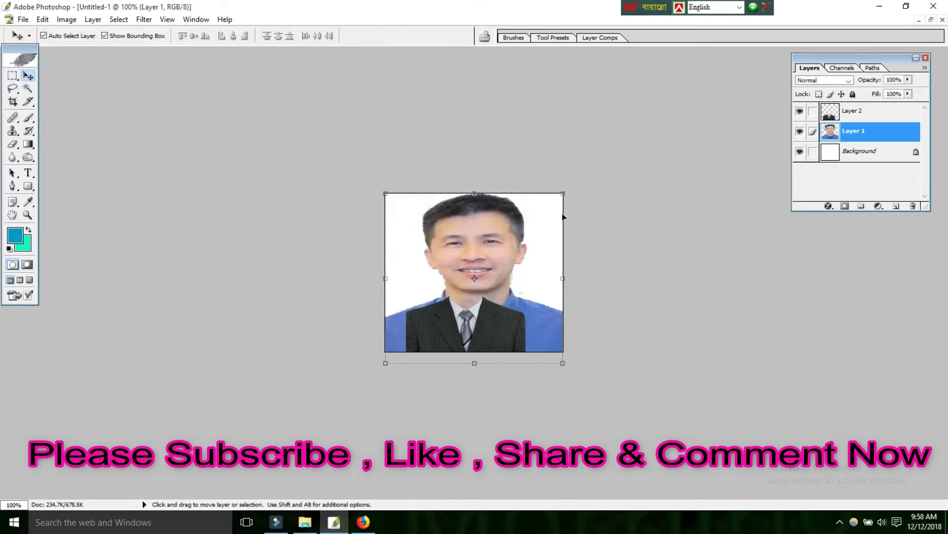
Resize the suit layer to about 146.5% × 98.3%, spanning the canvas bottom edge to edge
click(860, 114)
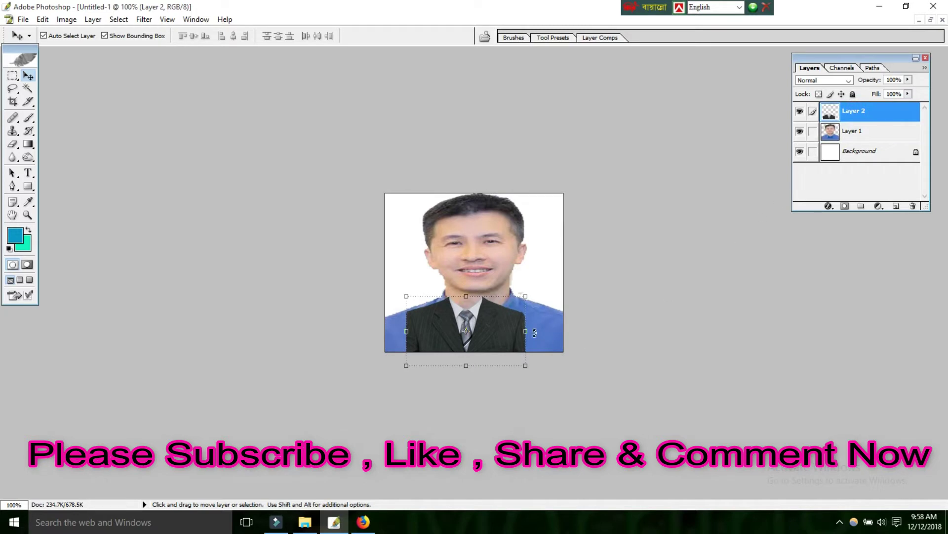
drag(530, 332, 577, 331)
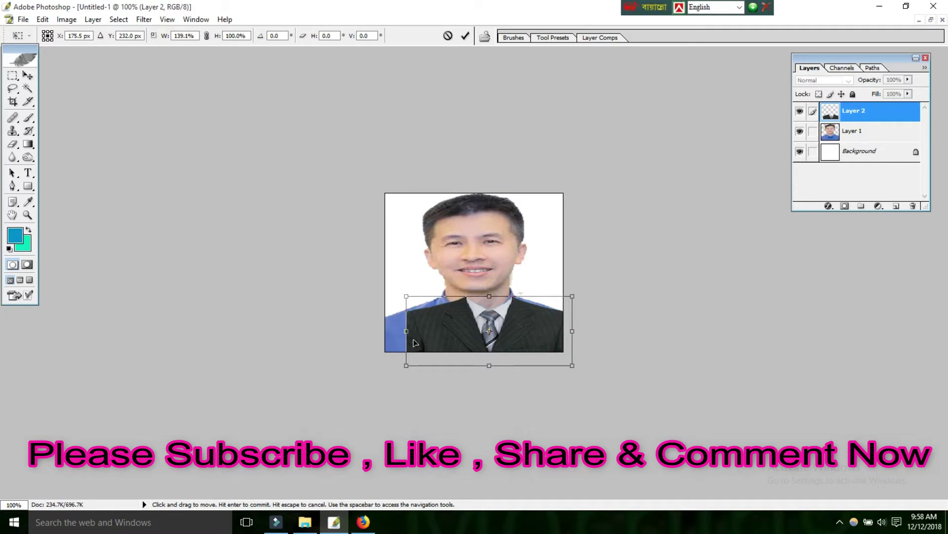
drag(406, 331, 385, 327)
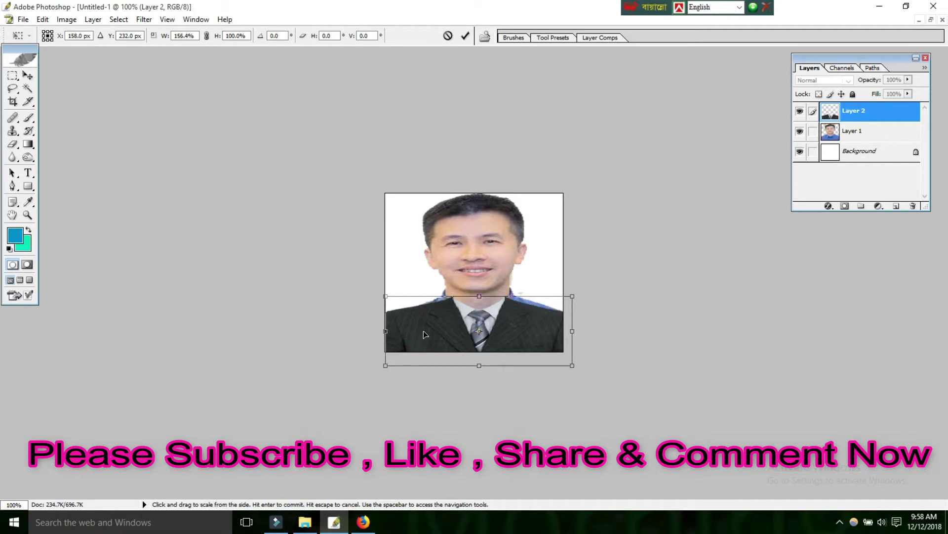
drag(478, 296, 478, 282)
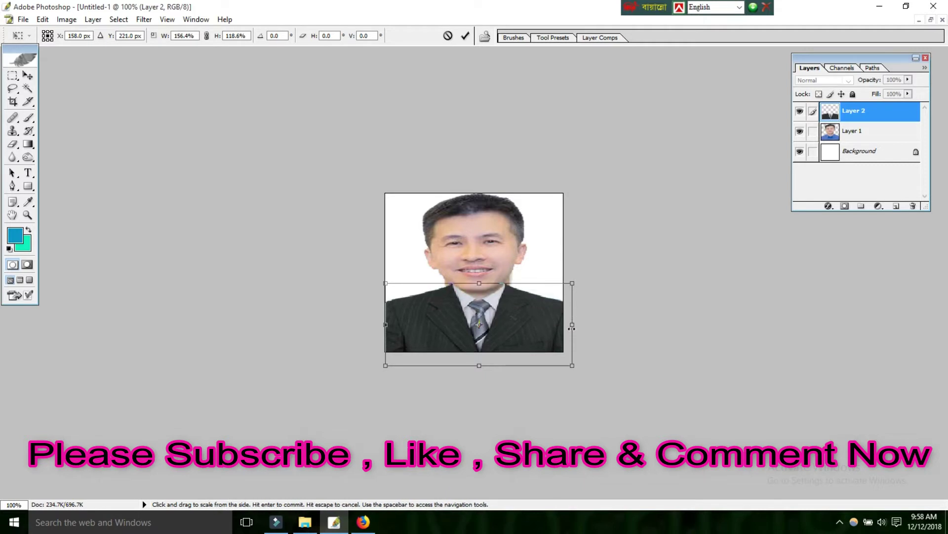
drag(572, 328, 561, 328)
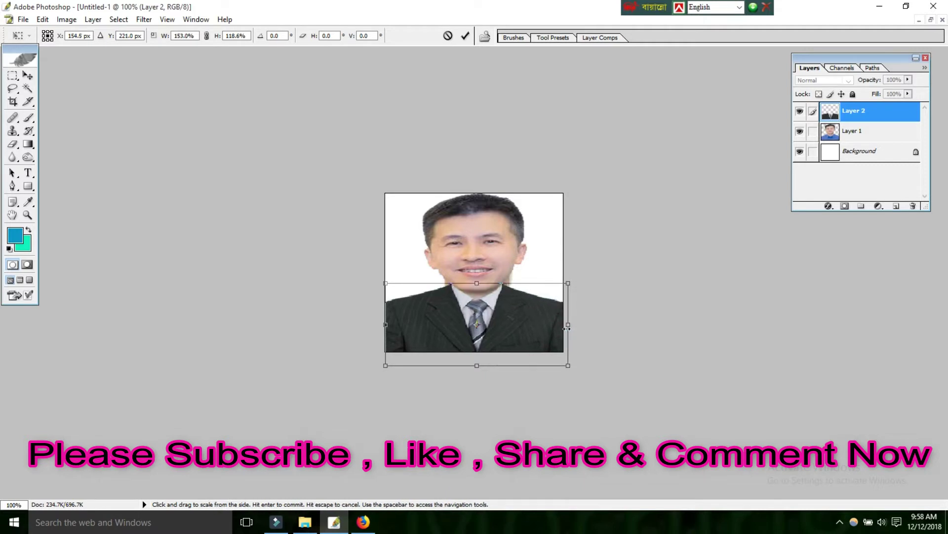
click(387, 325)
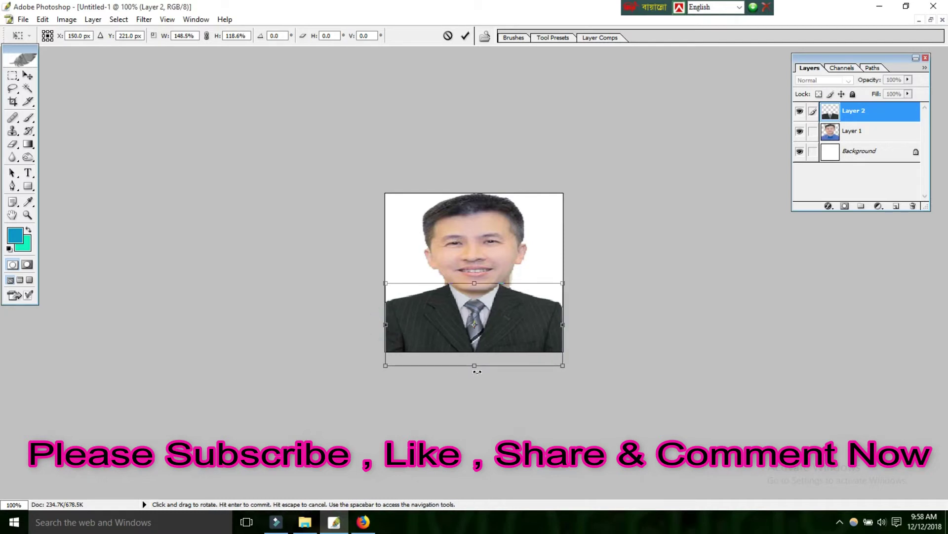
drag(477, 367, 480, 352)
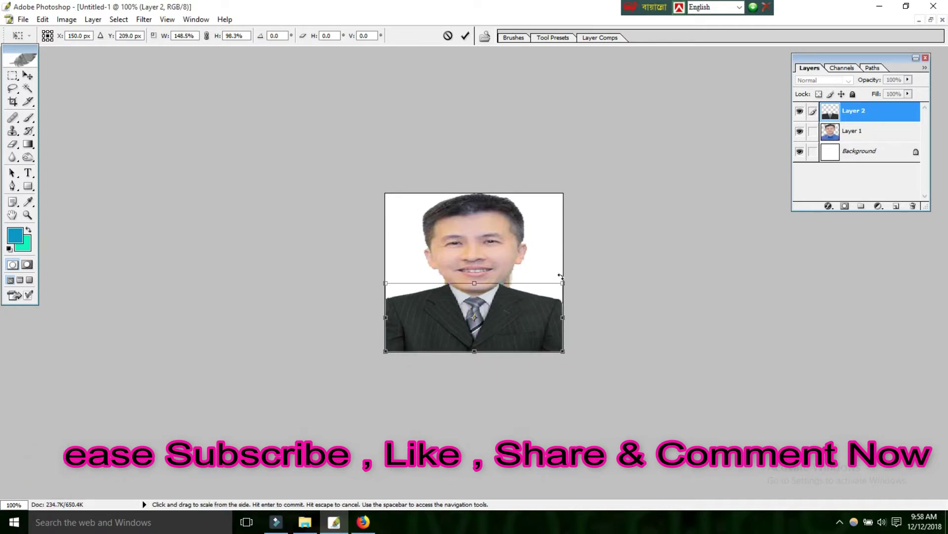
click(28, 76)
click(450, 201)
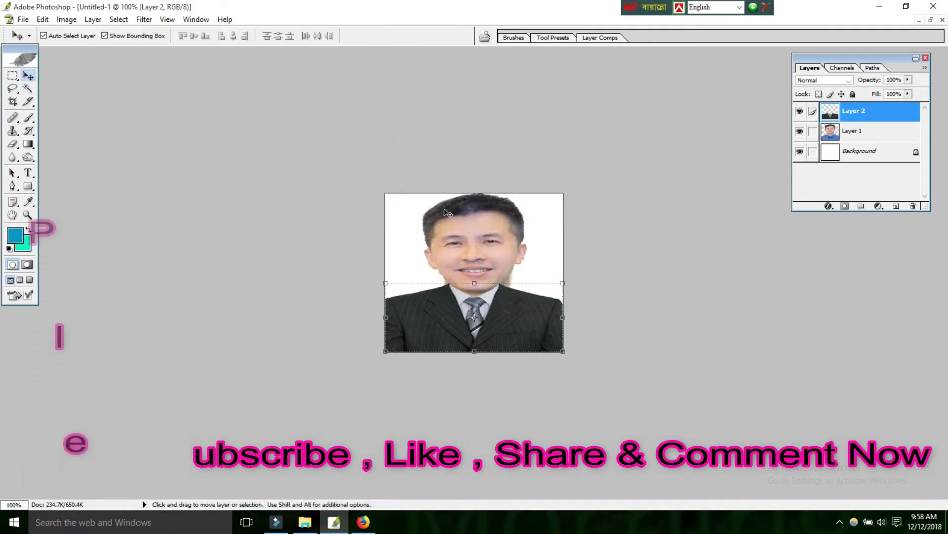
Rescale the portrait layer to 78.7% × 104.2%, narrowing its sides and raising its top
click(853, 131)
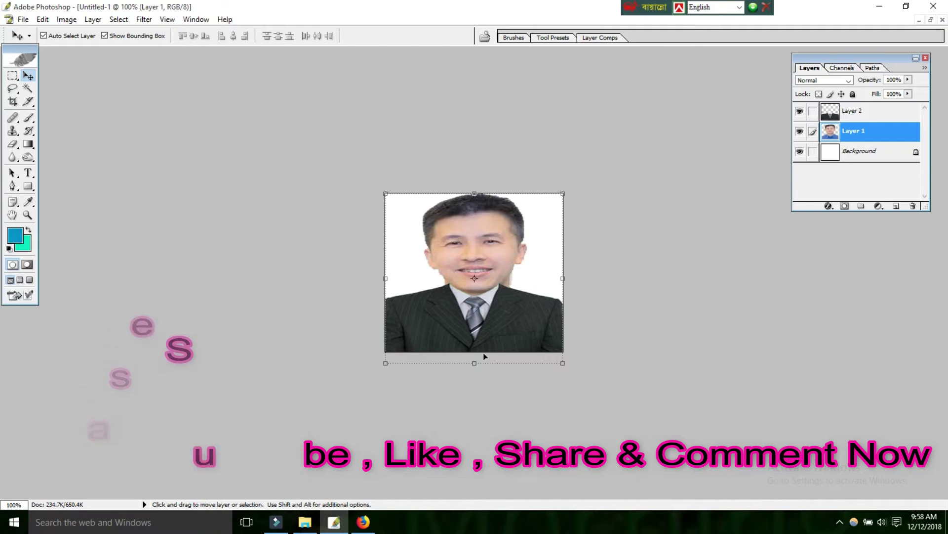
drag(474, 364, 472, 362)
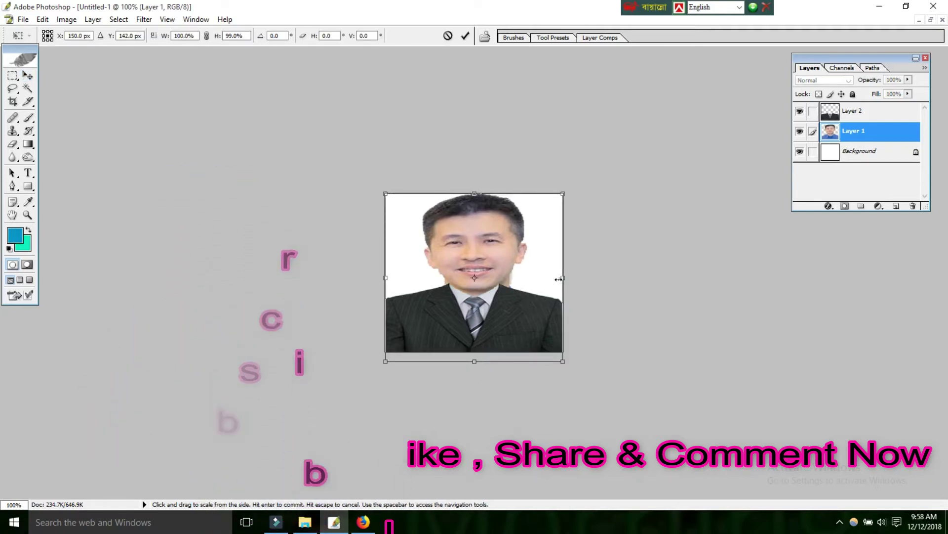
drag(563, 278, 547, 279)
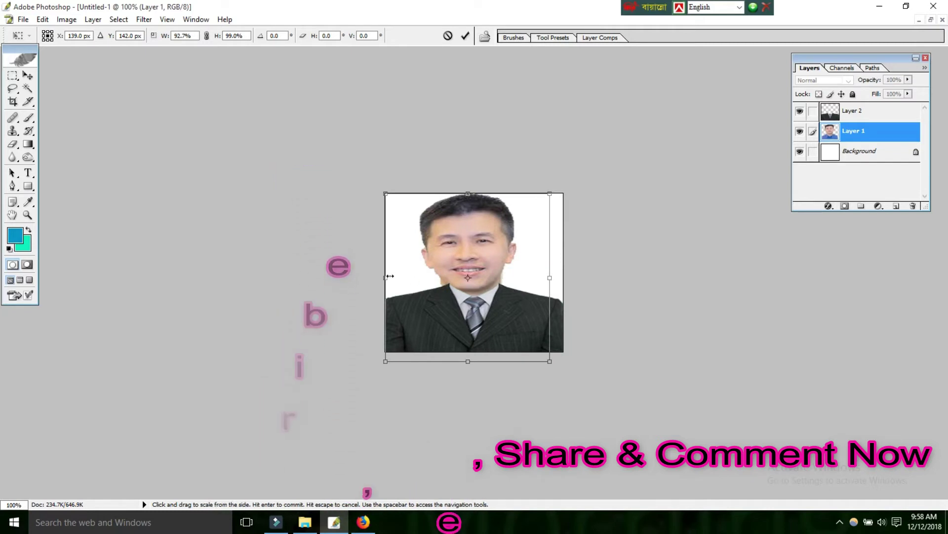
drag(387, 277, 394, 278)
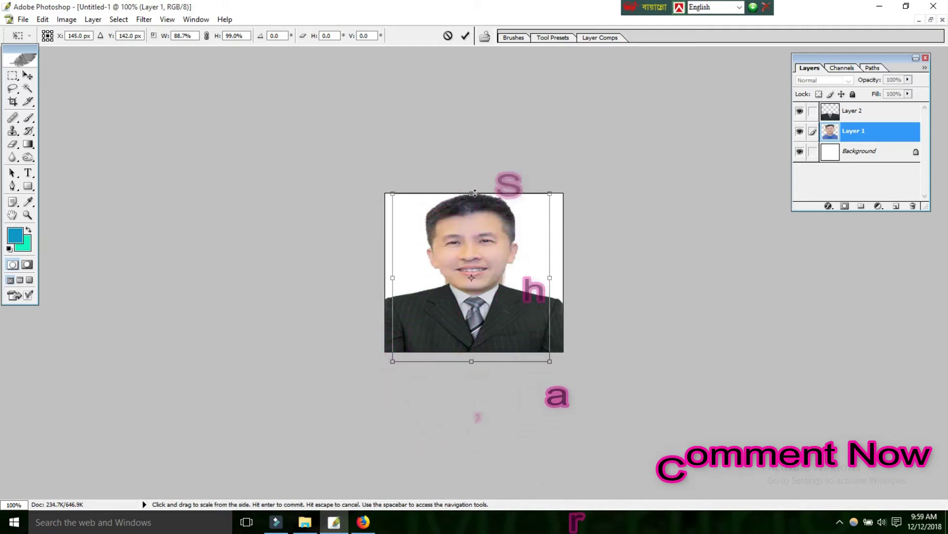
drag(393, 277, 395, 278)
drag(547, 280, 541, 282)
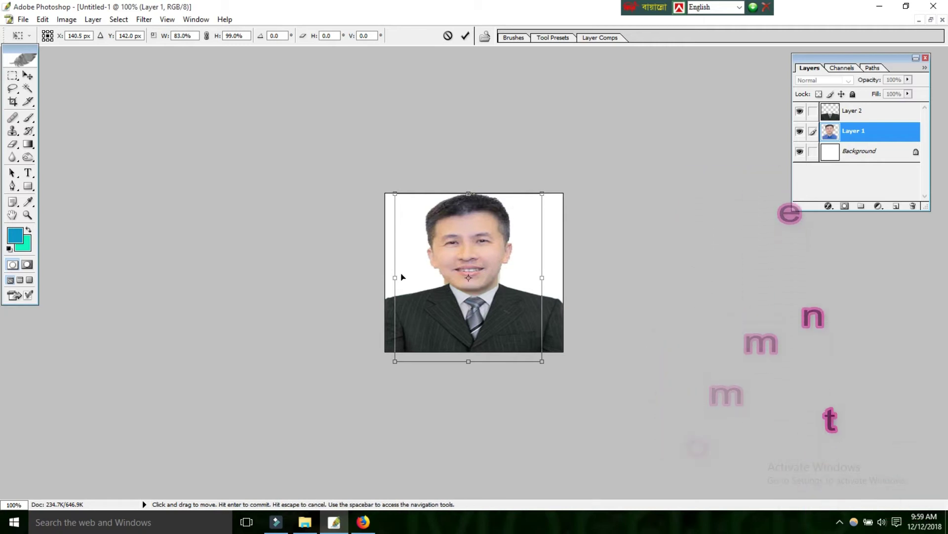
drag(398, 275, 402, 277)
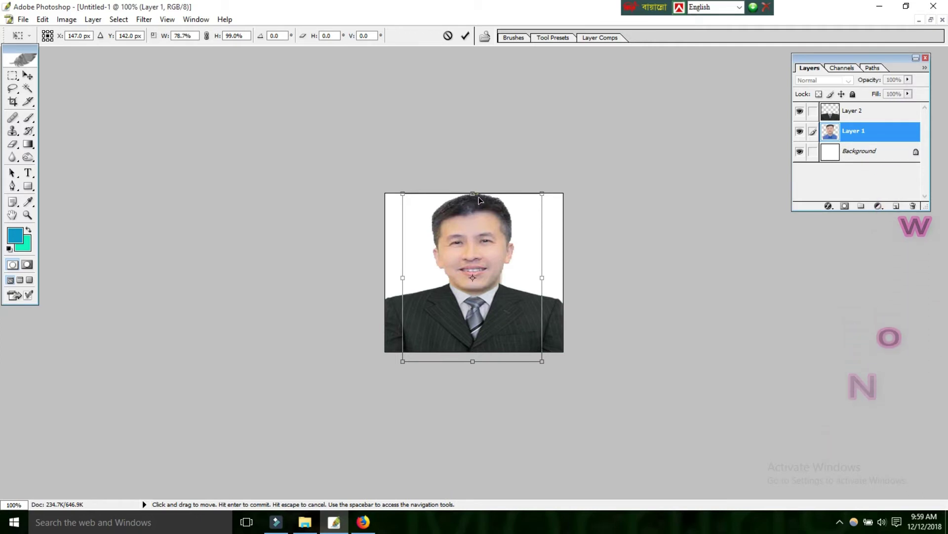
drag(473, 193, 475, 184)
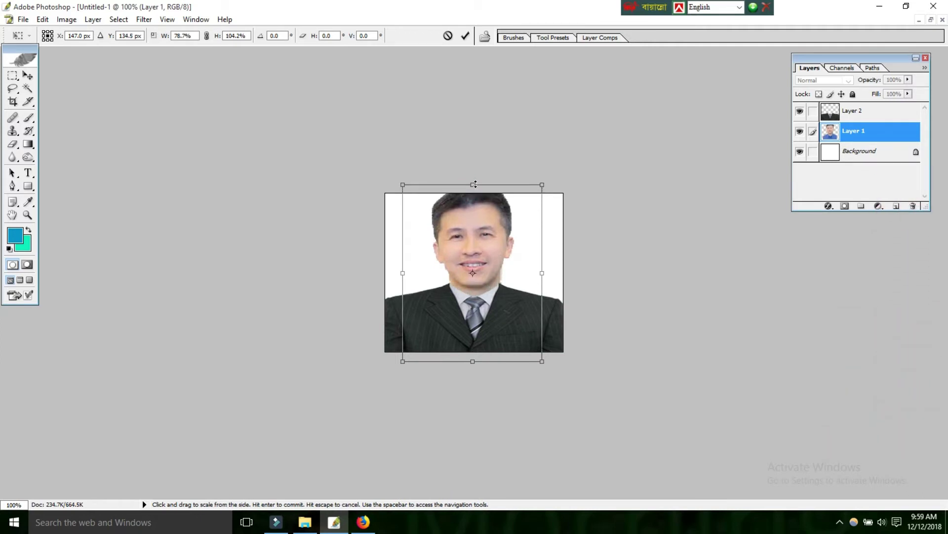
click(541, 275)
click(27, 76)
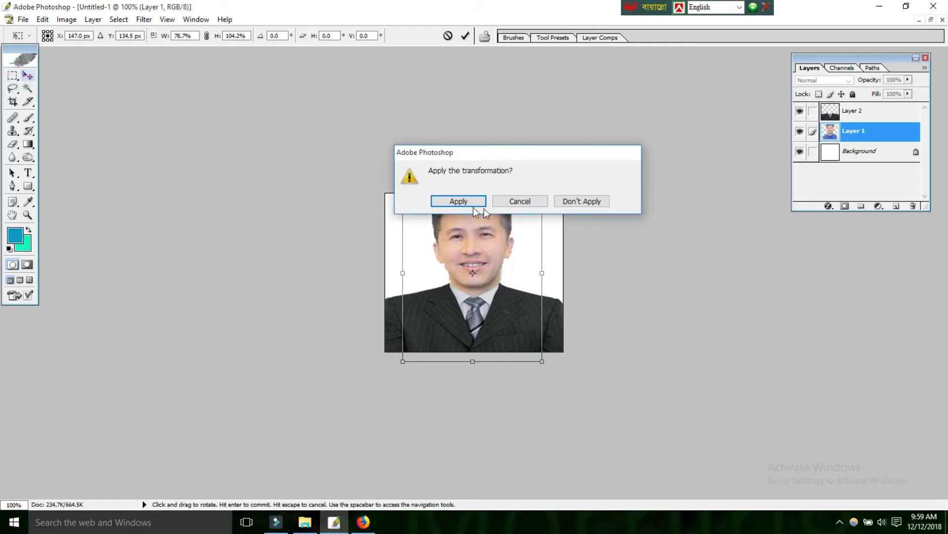
click(450, 206)
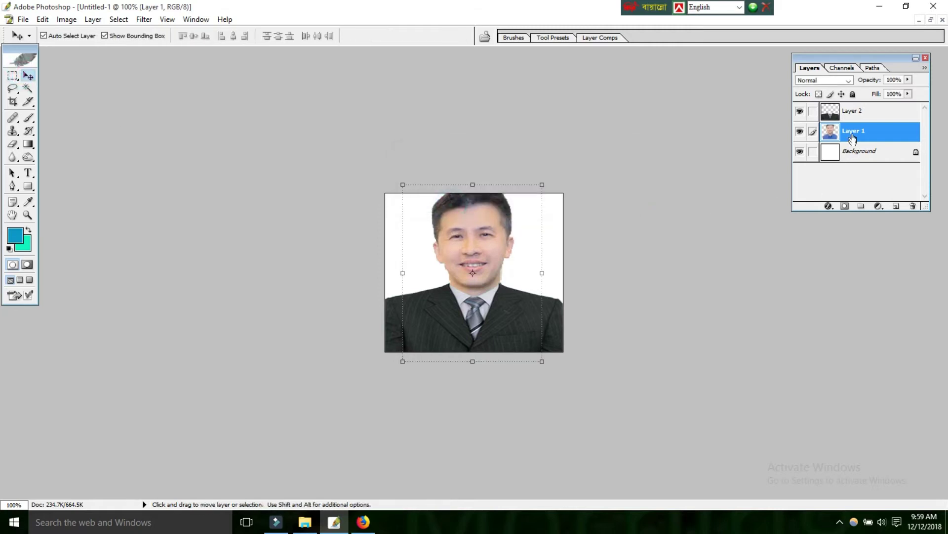
Start transforming the suit layer, undo a stray shift, and nudge the suit up slightly
click(853, 111)
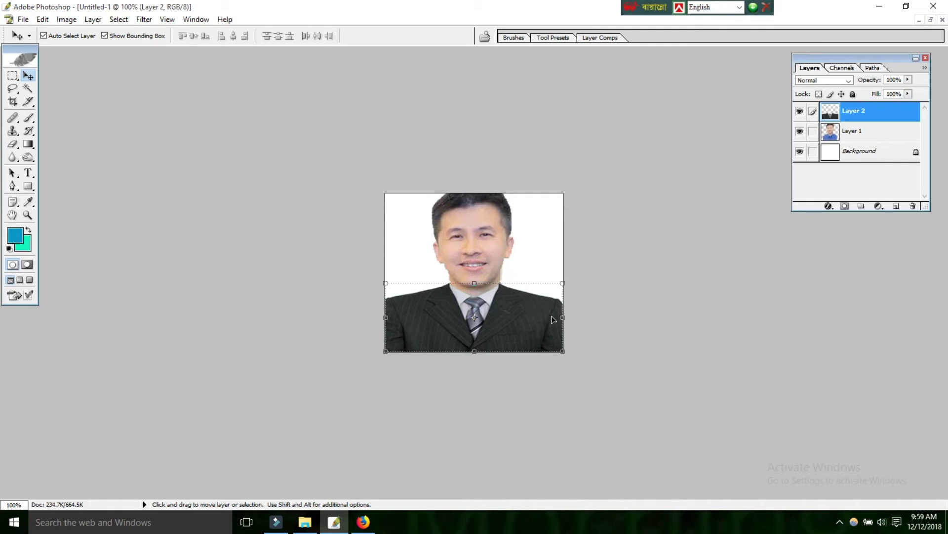
click(566, 321)
drag(567, 320, 573, 320)
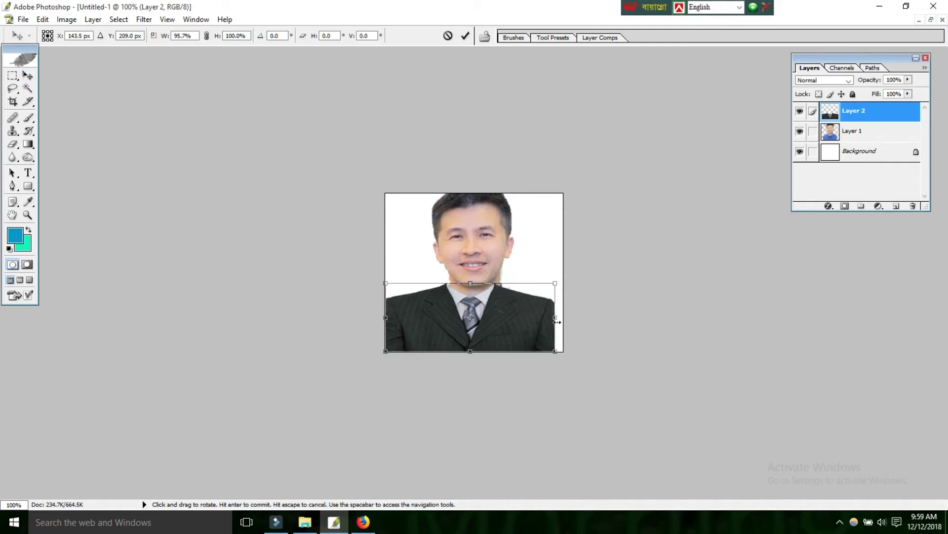
key(ctrl+z)
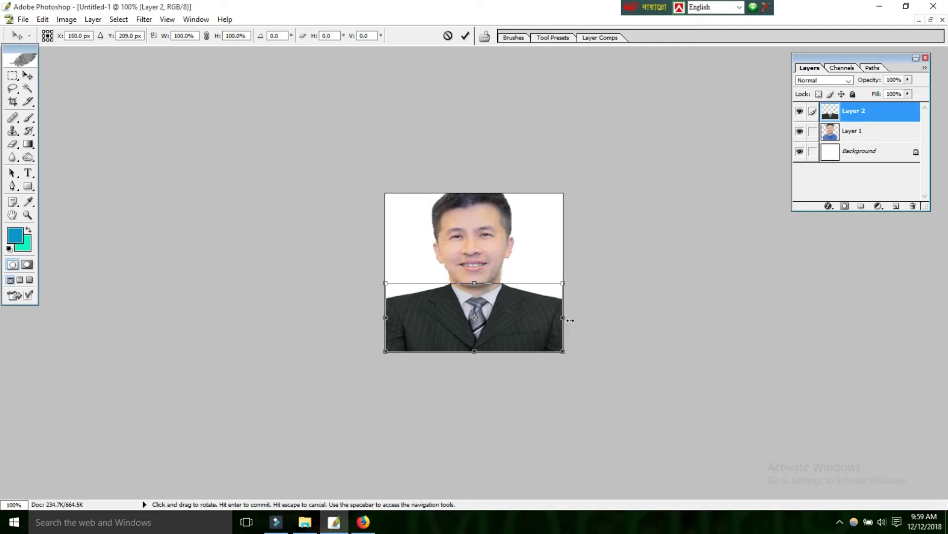
key(ctrl+z)
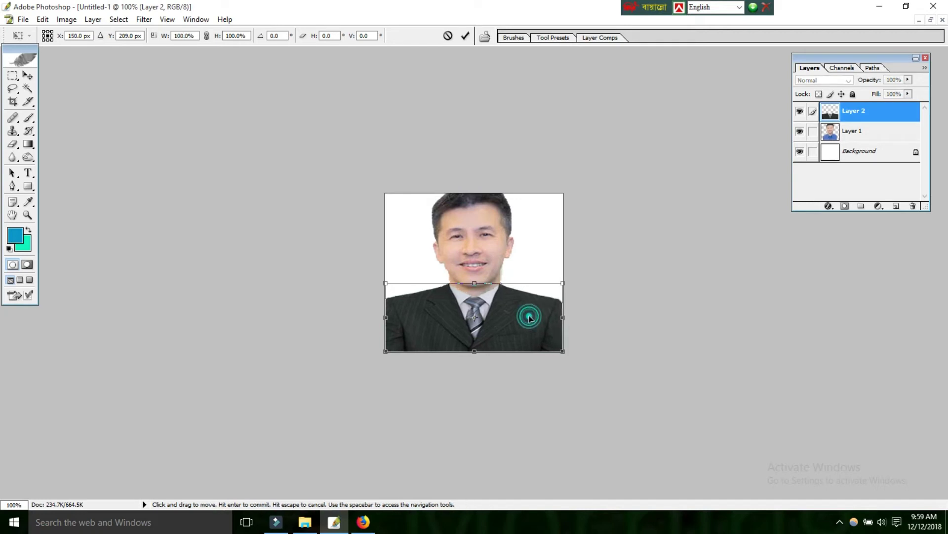
key(shift+Up)
key(Up)
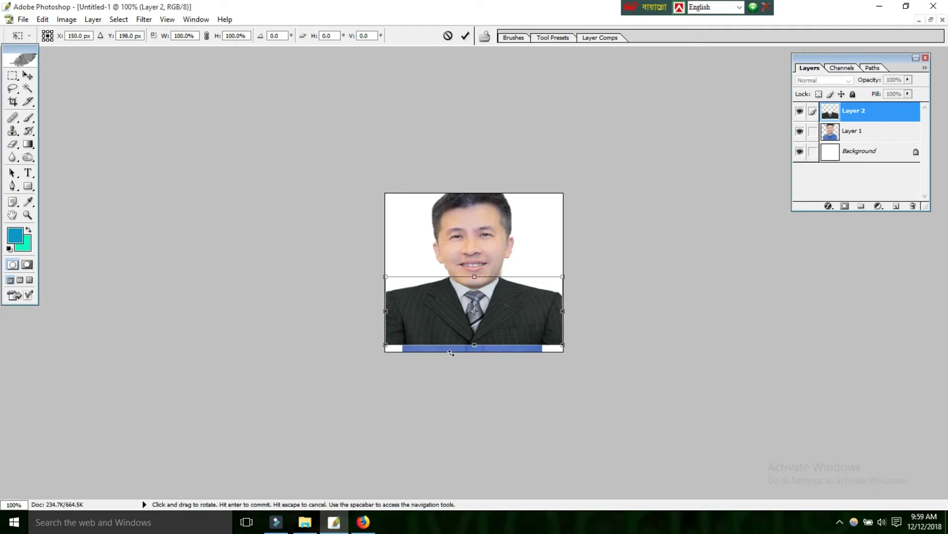
Stretch the suit down and out on both sides, applying a 105.3% × 109.5% scale
drag(475, 345, 475, 351)
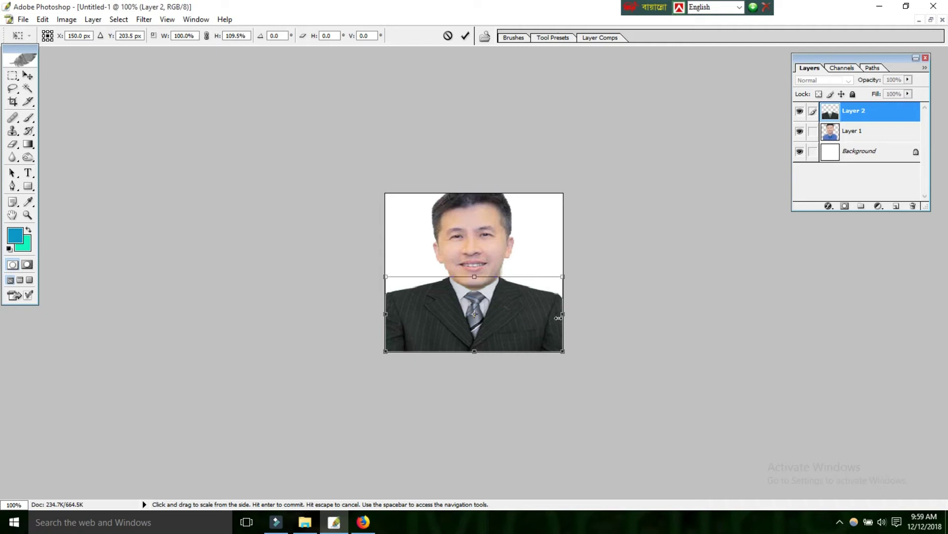
click(562, 313)
mouse_move(565, 314)
mouse_down()
mouse_move(577, 314)
mouse_move(565, 315)
mouse_up()
drag(566, 314, 569, 314)
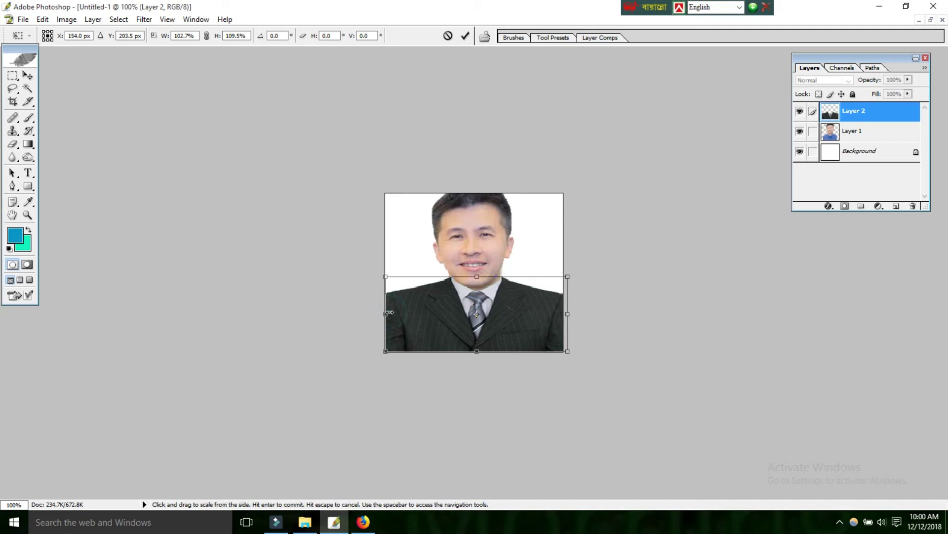
drag(388, 312, 384, 313)
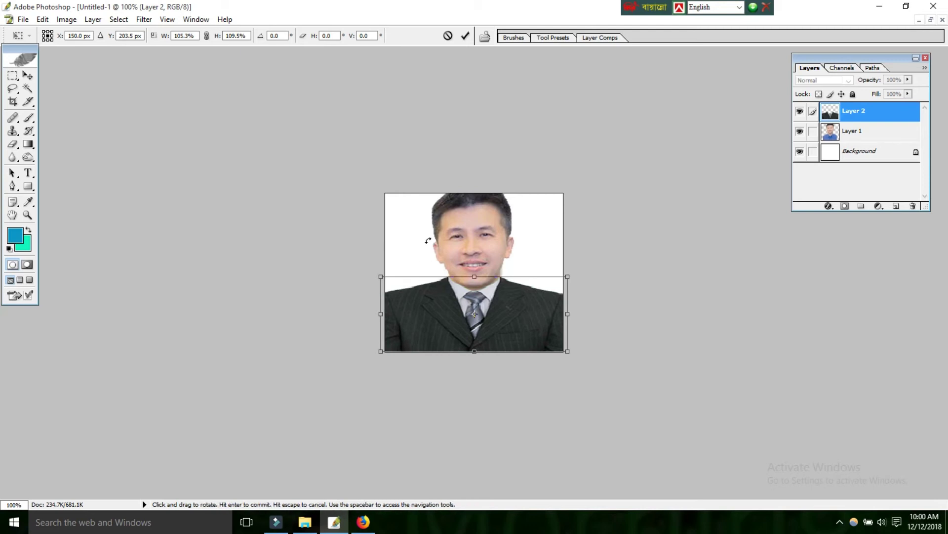
click(28, 87)
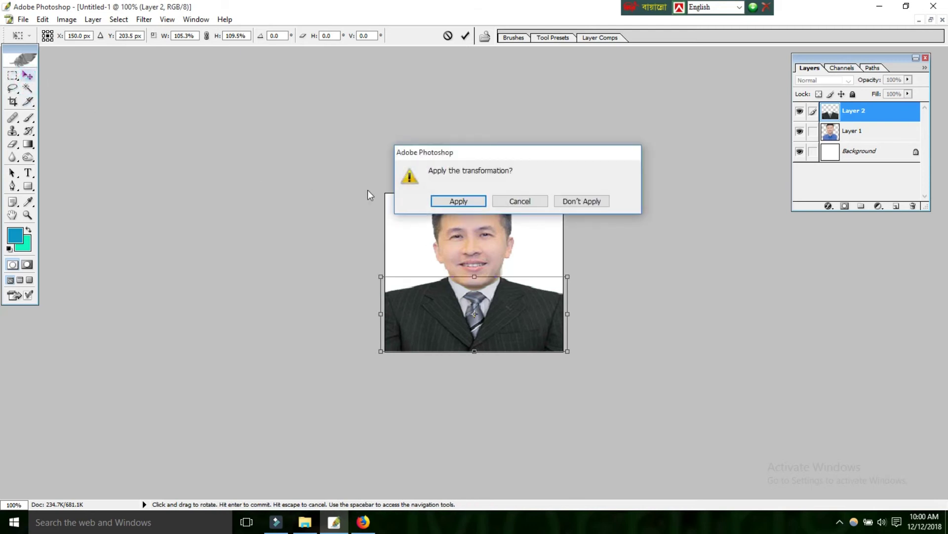
click(456, 201)
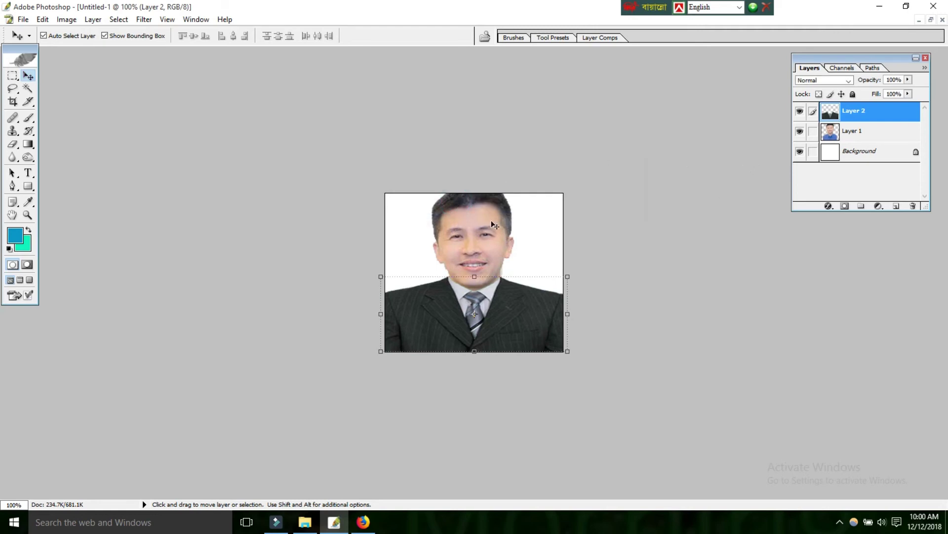
click(118, 19)
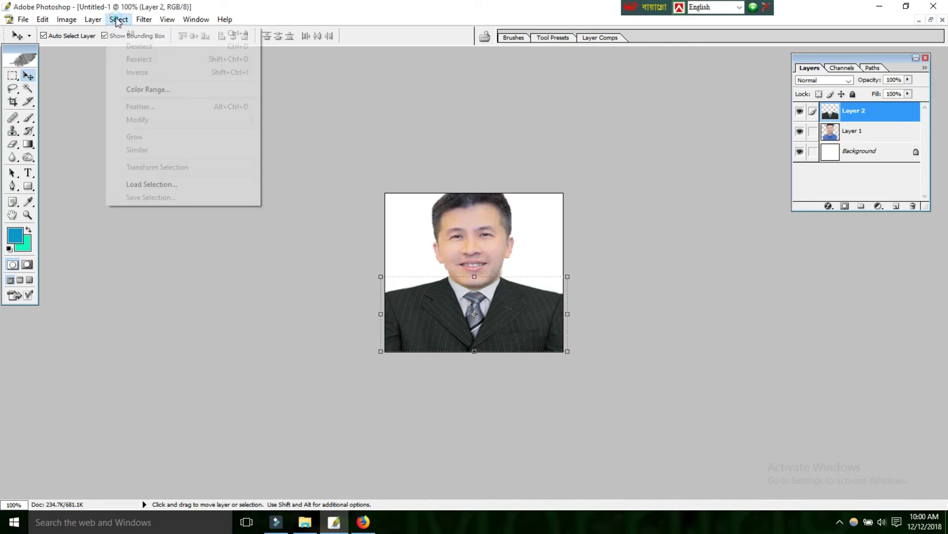
click(309, 121)
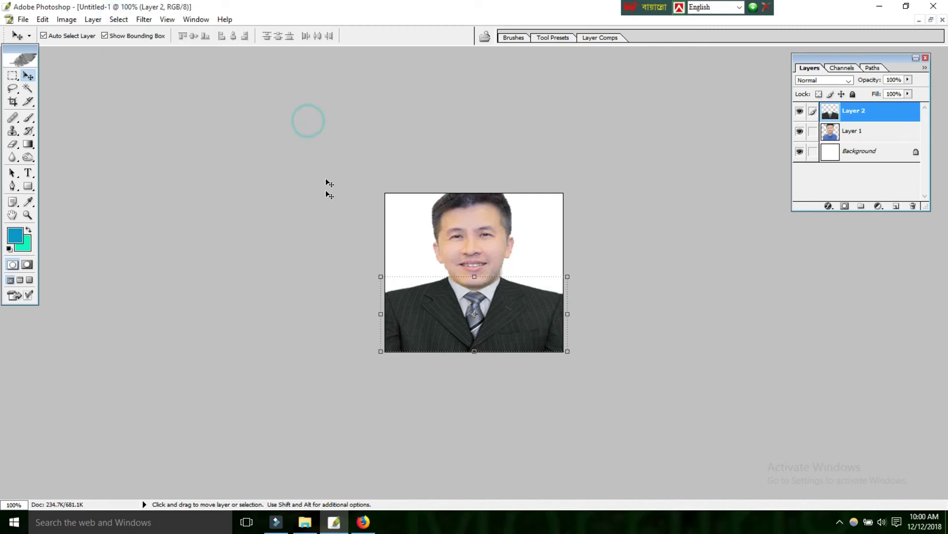
click(13, 76)
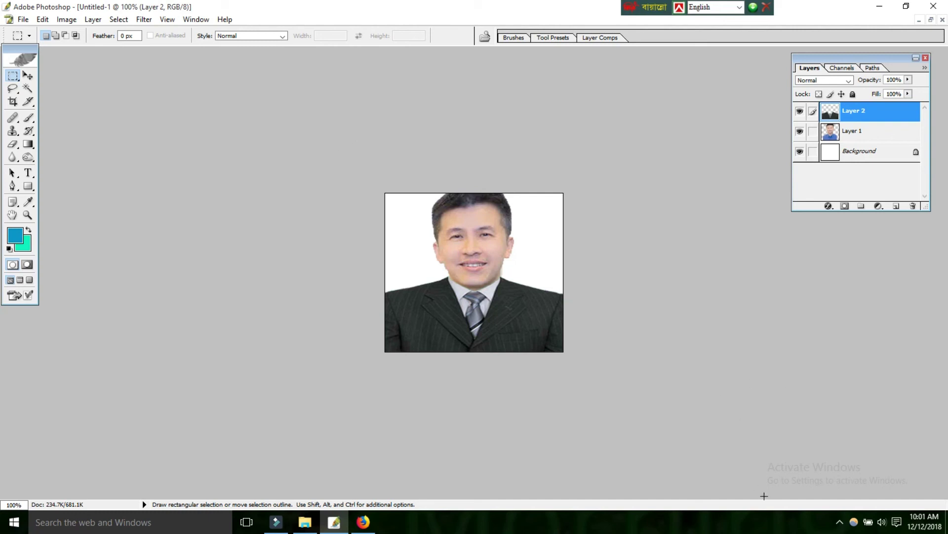
click(840, 523)
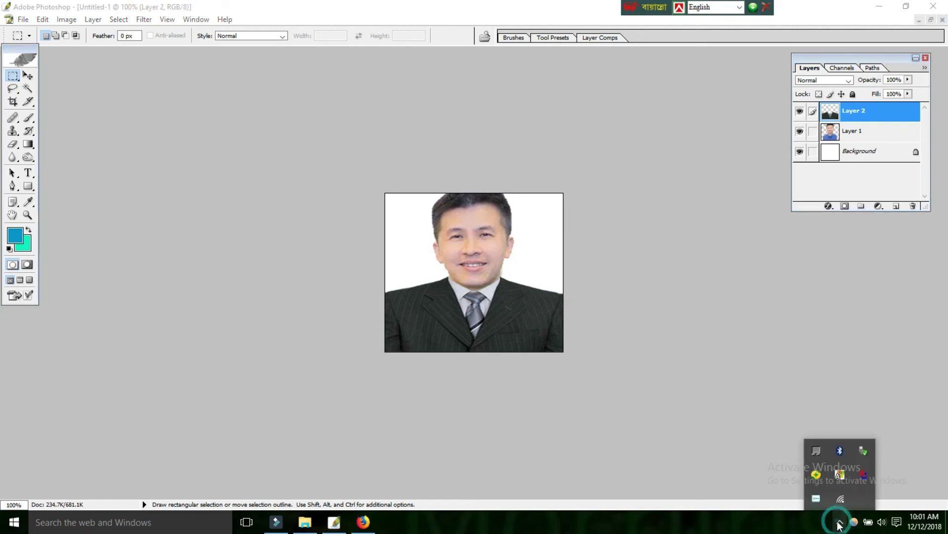
right_click(815, 496)
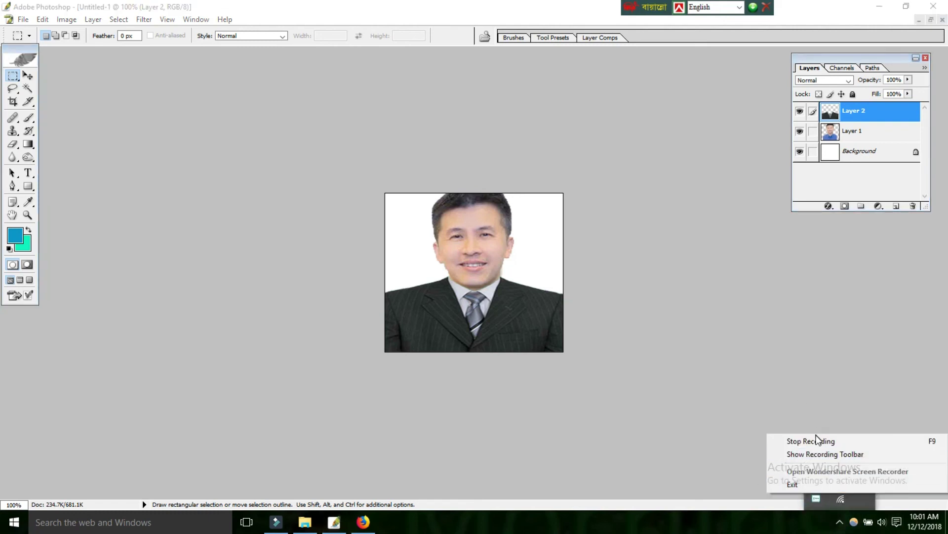